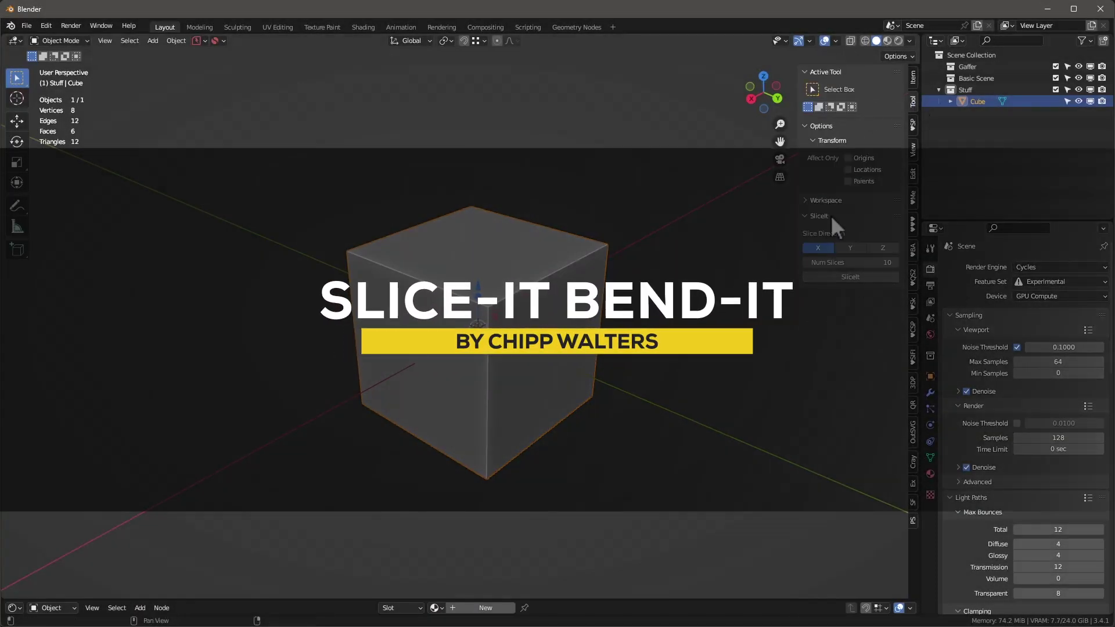
Step: Stretch the cube into a long box with S, undoing a stray slice
{"action": "left_click", "coordinate": [909, 41]}
{"action": "left_click", "coordinate": [836, 41]}
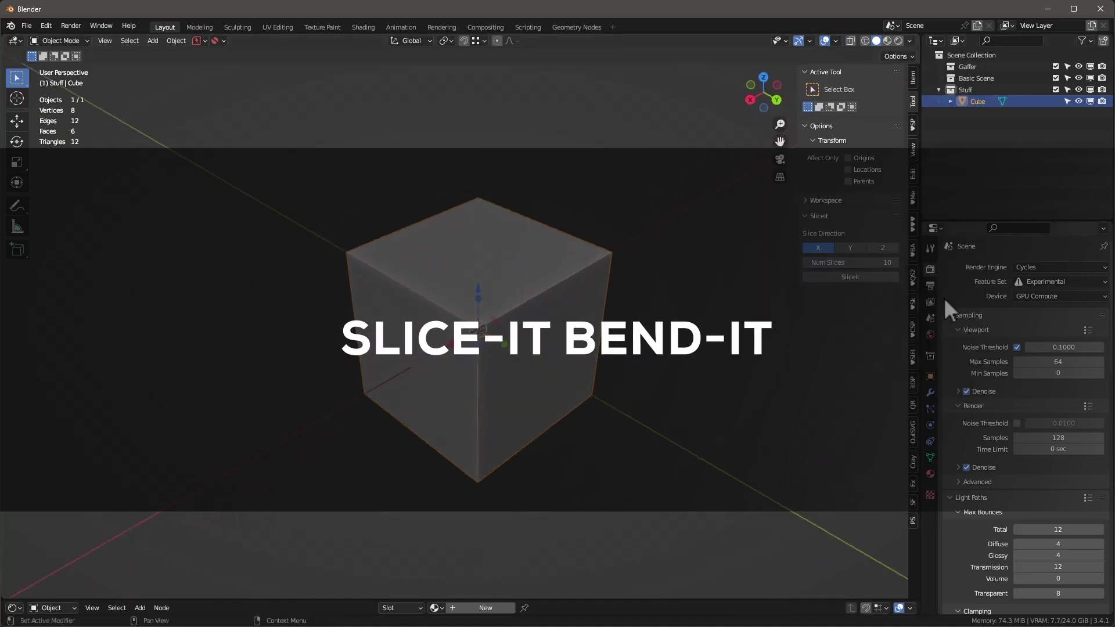
{"action": "key", "text": "s"}
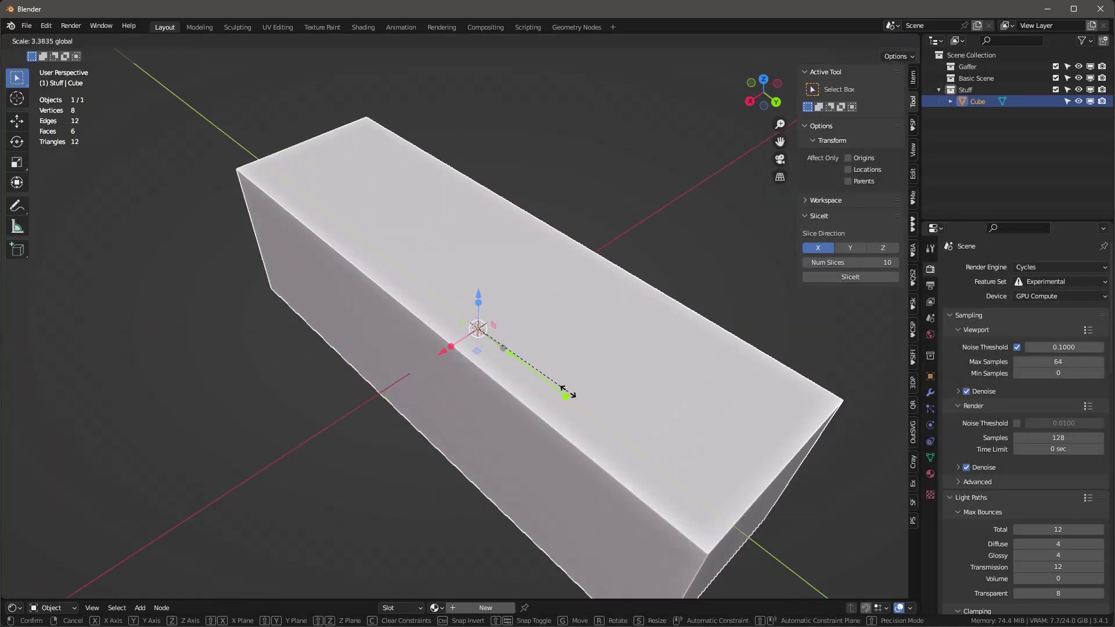
{"action": "left_click", "coordinate": [568, 393]}
{"action": "left_click", "coordinate": [850, 249]}
{"action": "left_click", "coordinate": [854, 276]}
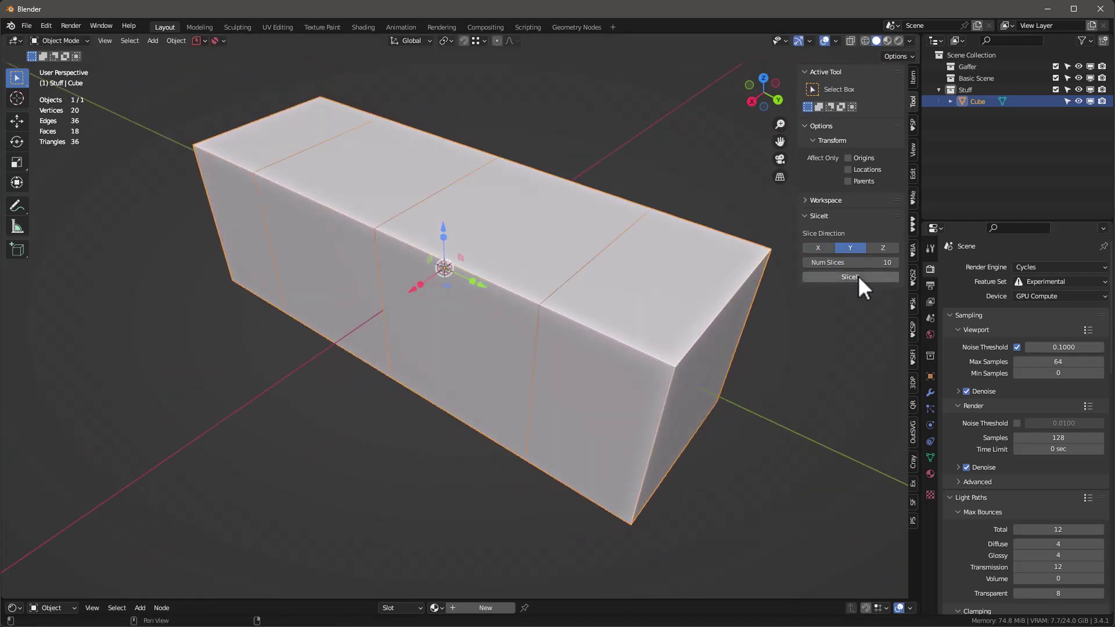
{"action": "key", "text": "ctrl+z"}
Step: Apply the long box's scale with Ctrl+A
{"action": "key", "text": "ctrl+a"}
{"action": "left_click", "coordinate": [517, 279]}
{"action": "scroll", "coordinate": [466, 281], "scroll_direction": "down", "scroll_amount": 2}
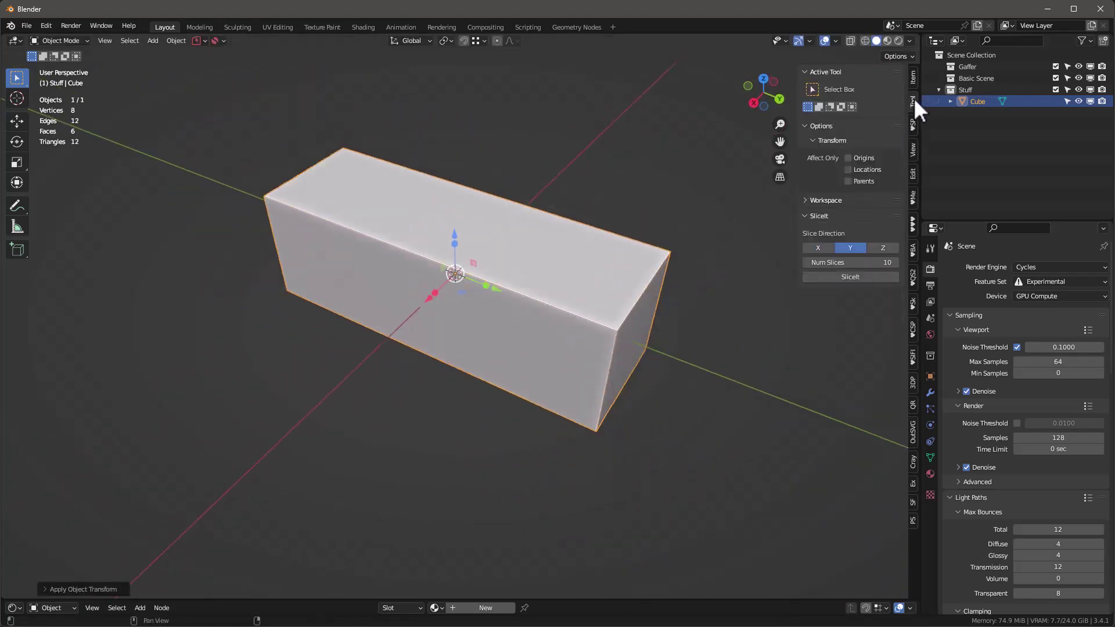
{"action": "key", "text": "ctrl+z"}
{"action": "scroll", "coordinate": [538, 302], "scroll_direction": "up", "scroll_amount": 1}
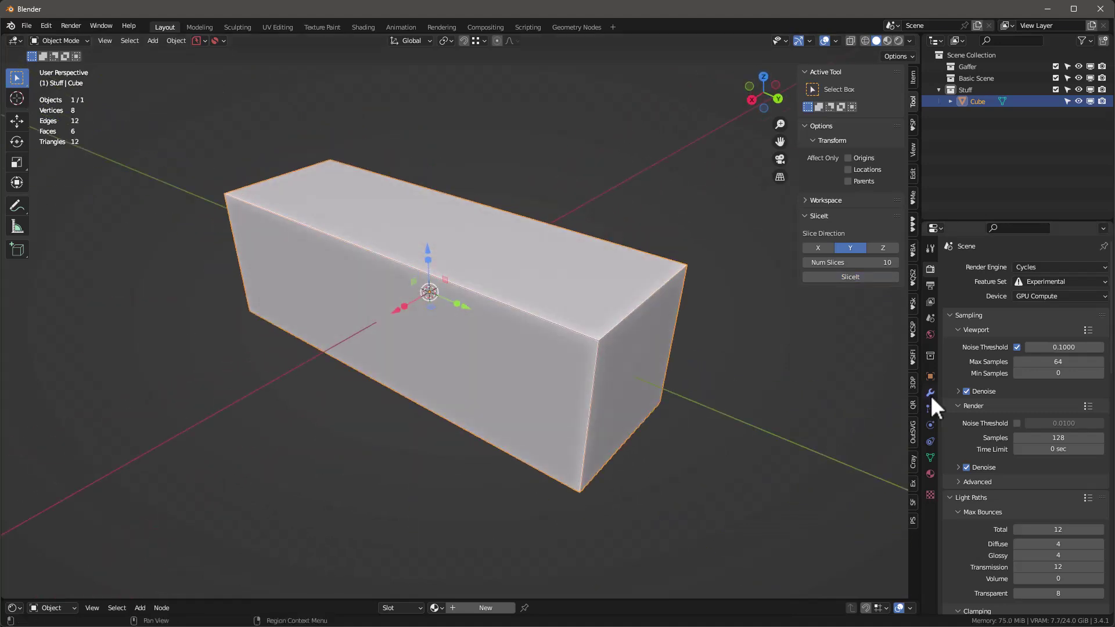
Step: Add a Bevel modifier to the box with 0.1 m amount and 8 segments
{"action": "left_click", "coordinate": [930, 393]}
{"action": "left_click", "coordinate": [971, 267]}
{"action": "left_click", "coordinate": [874, 313]}
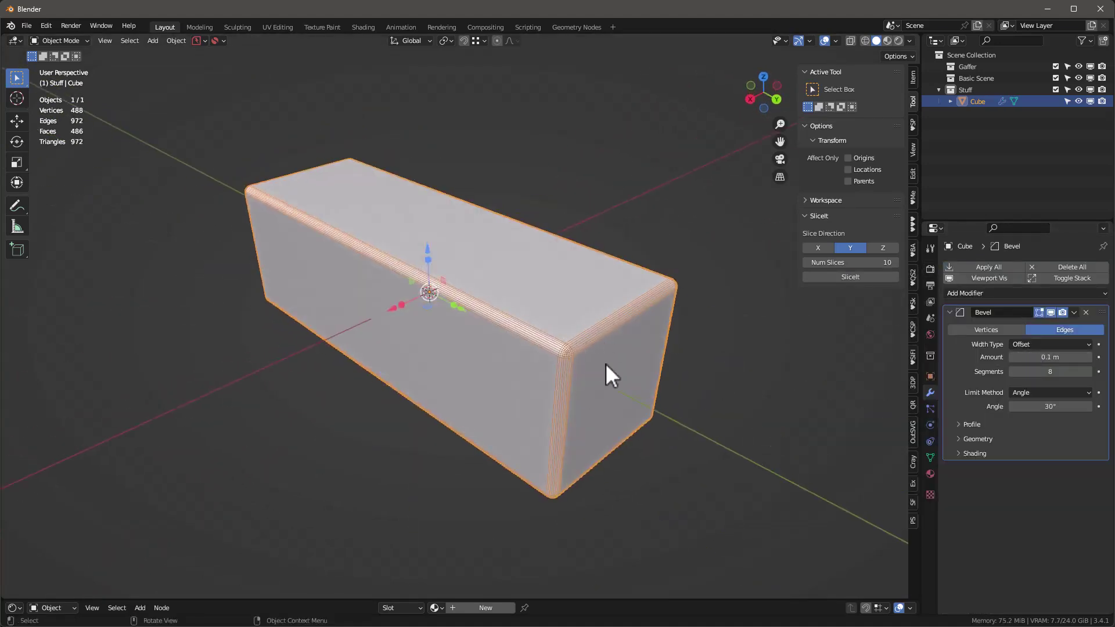
{"action": "scroll", "coordinate": [526, 298], "scroll_direction": "down", "scroll_amount": 2}
{"action": "key", "text": "shift+a"}
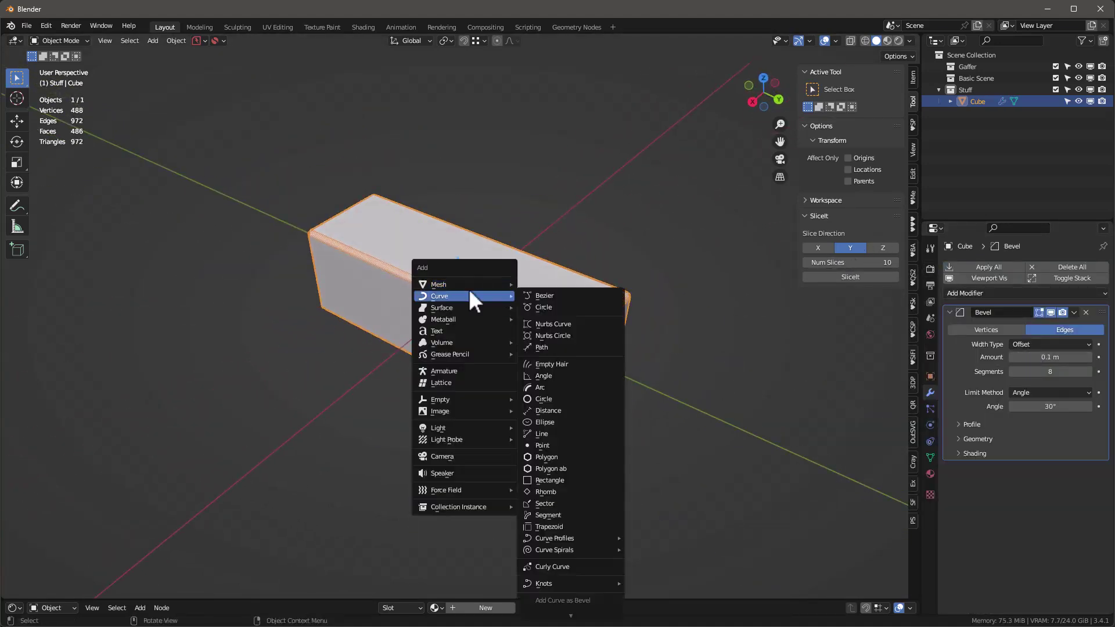
Step: Add an enlarged cylinder and cut it out of the box as a Bool Tool difference
{"action": "left_click", "coordinate": [549, 360]}
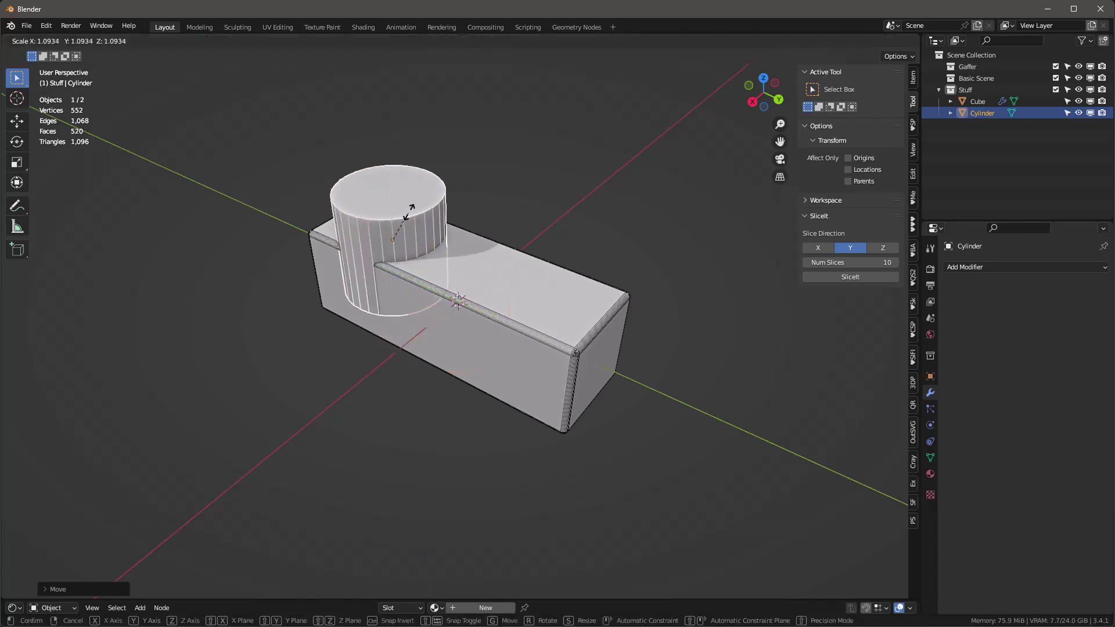
{"action": "left_click", "coordinate": [414, 205]}
{"action": "left_click", "coordinate": [504, 276], "text": "shift"}
{"action": "left_click", "coordinate": [832, 176]}
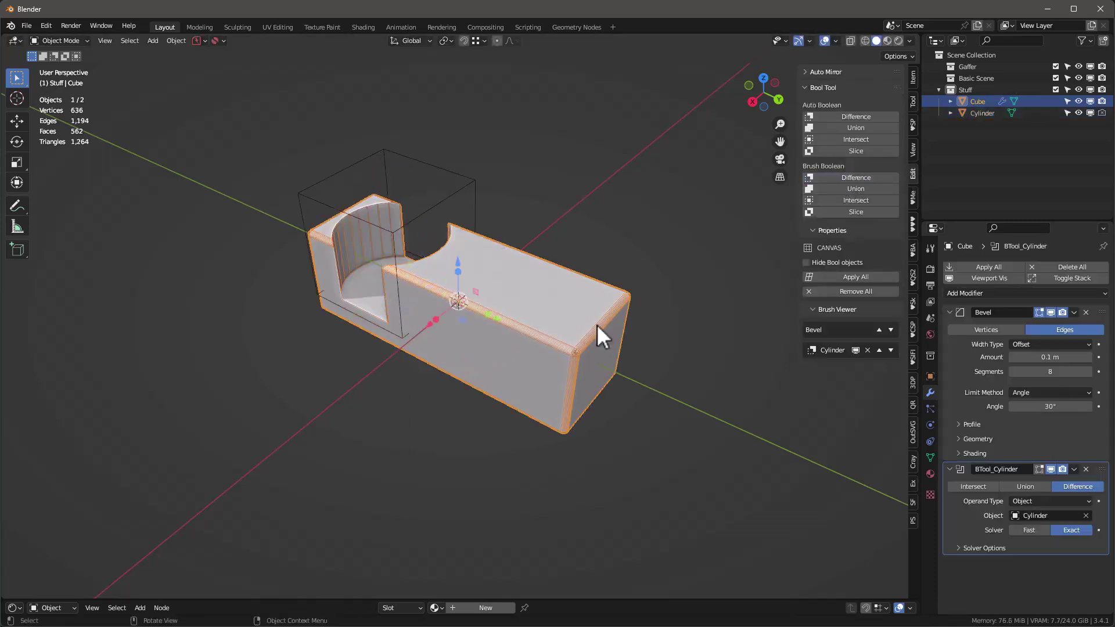
Step: Add a Mirror modifier that mirrors, bisects and flips the cut along Y
{"action": "left_click", "coordinate": [965, 293]}
{"action": "left_click", "coordinate": [893, 429]}
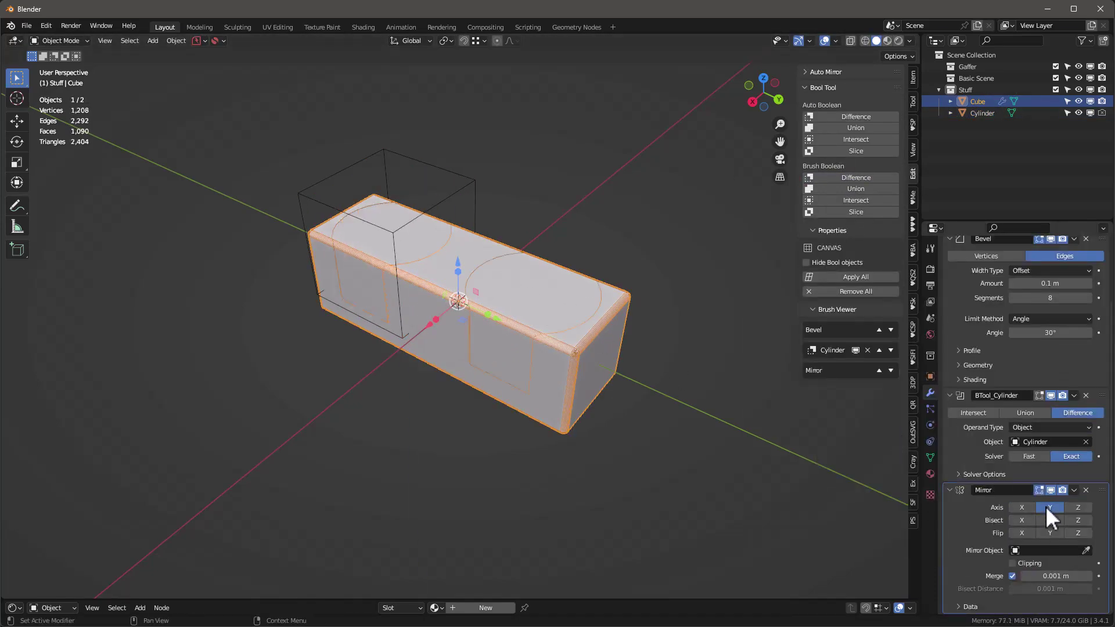
{"action": "scroll", "coordinate": [568, 341], "scroll_direction": "up", "scroll_amount": 1}
{"action": "left_click", "coordinate": [1056, 519]}
{"action": "left_click", "coordinate": [1056, 518]}
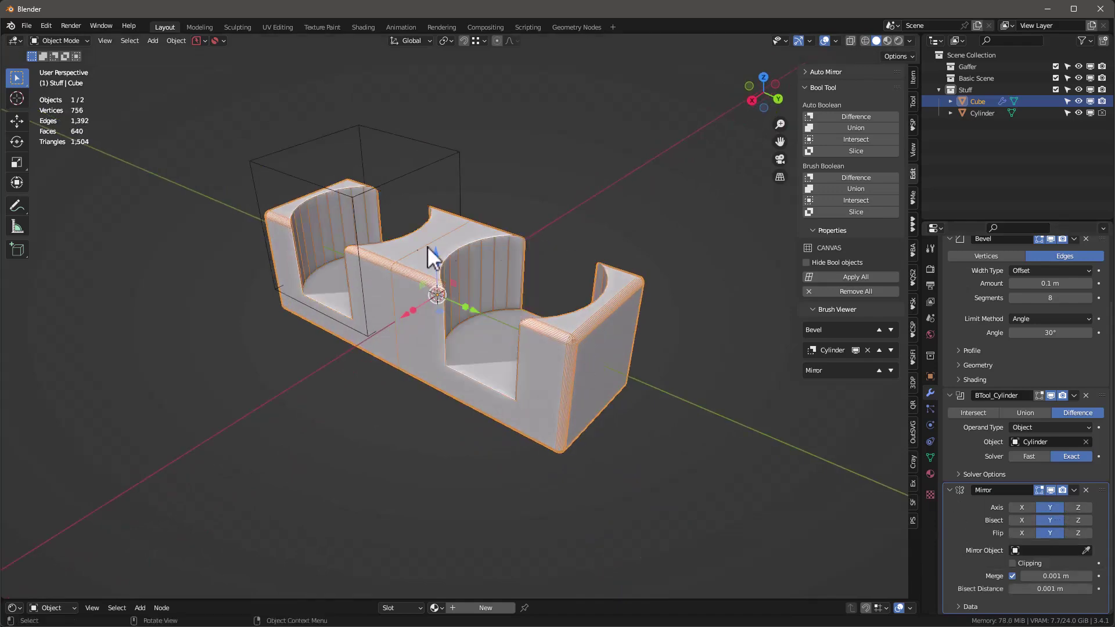
{"action": "scroll", "coordinate": [494, 319], "scroll_direction": "down", "scroll_amount": 2}
{"action": "scroll", "coordinate": [1005, 267], "scroll_direction": "up", "scroll_amount": 5}
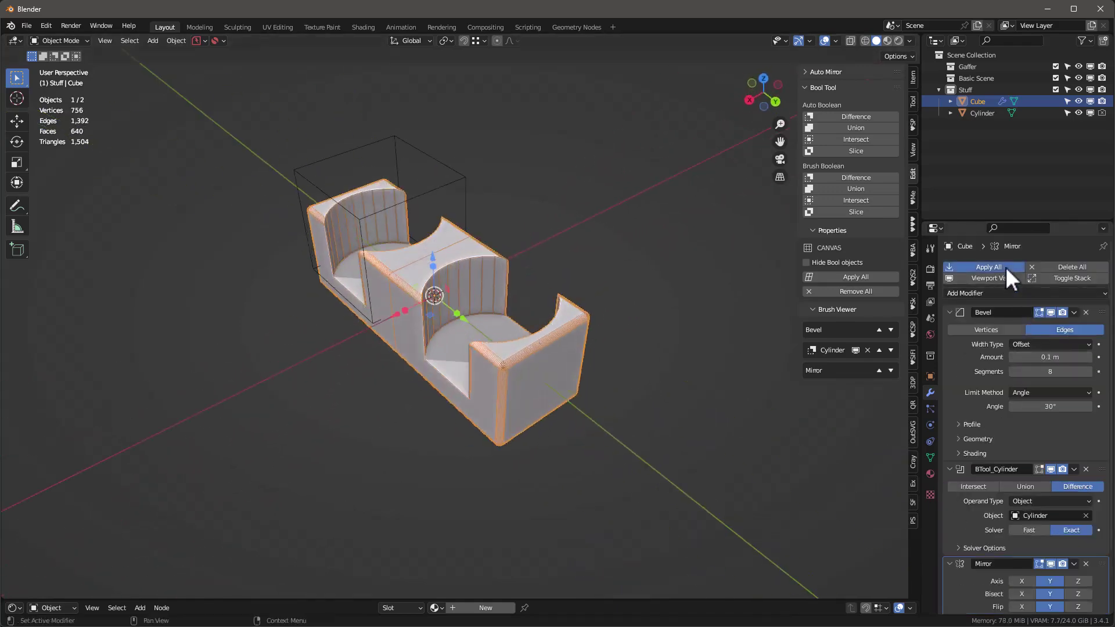
Step: Apply all the box's modifiers and slice it into 100 sections with SliceIt
{"action": "left_click", "coordinate": [1005, 267]}
{"action": "scroll", "coordinate": [466, 353], "scroll_direction": "up", "scroll_amount": 1}
{"action": "left_click", "coordinate": [916, 222]}
{"action": "left_click", "coordinate": [912, 99]}
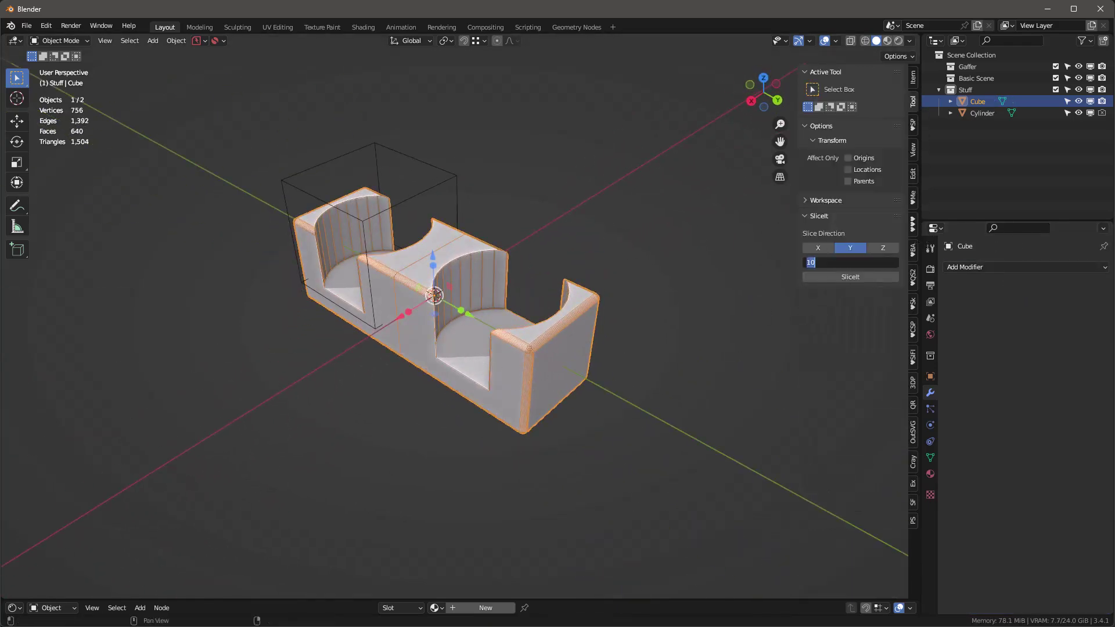
{"action": "left_click", "coordinate": [845, 281]}
{"action": "scroll", "coordinate": [518, 302], "scroll_direction": "up", "scroll_amount": 2}
{"action": "scroll", "coordinate": [522, 299], "scroll_direction": "down", "scroll_amount": 1}
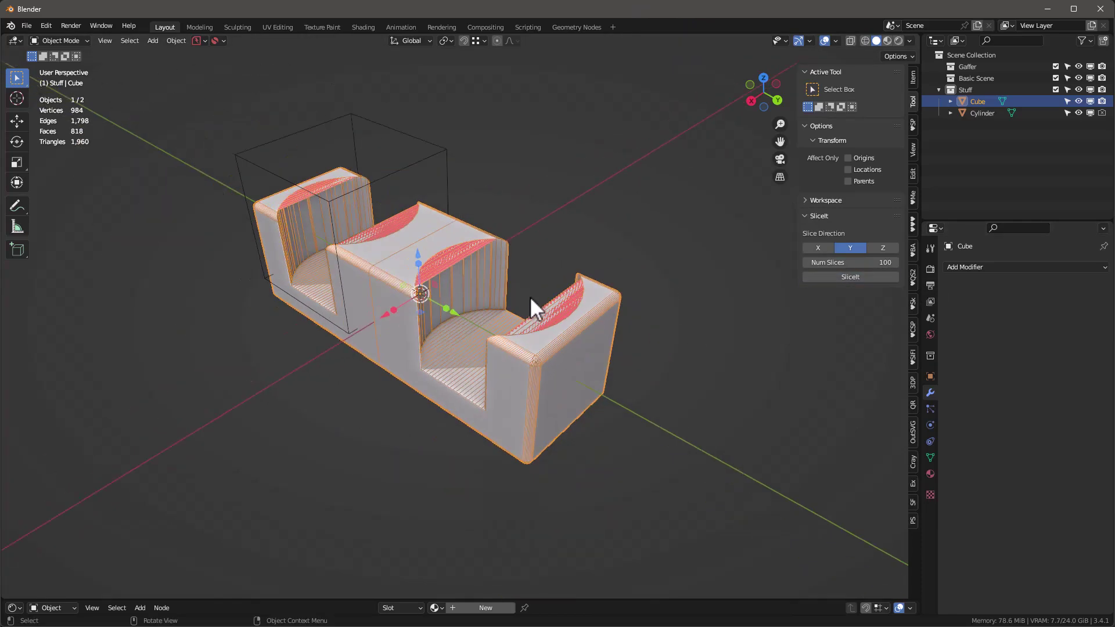
Step: Bend the sliced box along the BezierCircle with a Curve modifier
{"action": "key", "text": "Tab"}
{"action": "middle_click_drag", "start_coordinate": [567, 274], "coordinate": [550, 278]}
{"action": "key", "text": "Tab"}
{"action": "middle_click_drag", "start_coordinate": [754, 301], "coordinate": [813, 409]}
{"action": "left_click", "coordinate": [812, 410]}
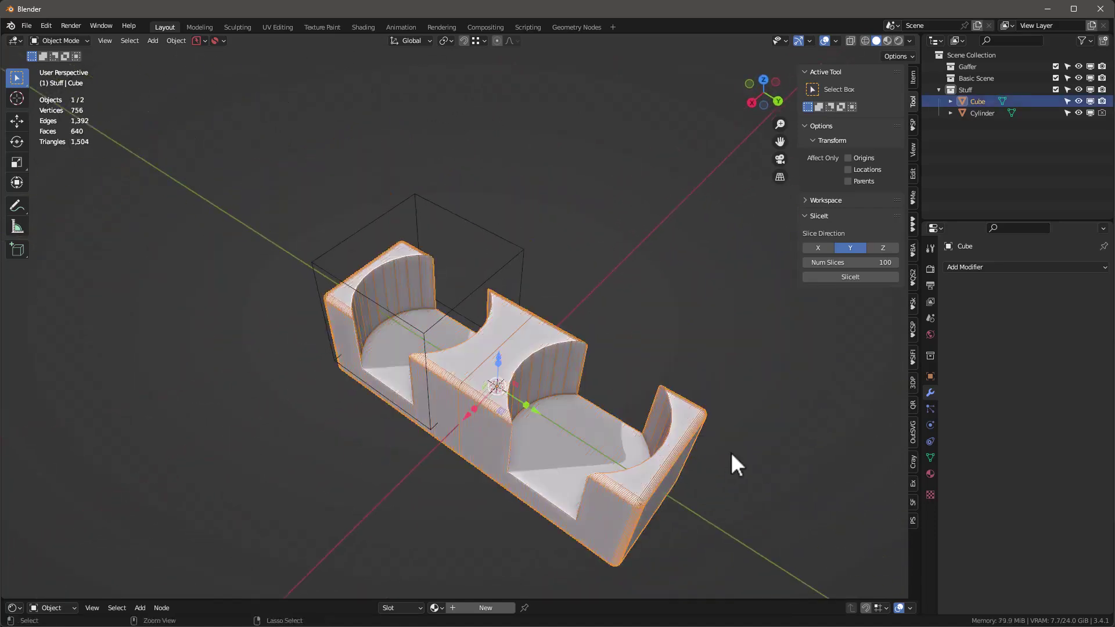
{"action": "middle_click_drag", "start_coordinate": [731, 452], "coordinate": [580, 423]}
{"action": "left_click", "coordinate": [976, 266]}
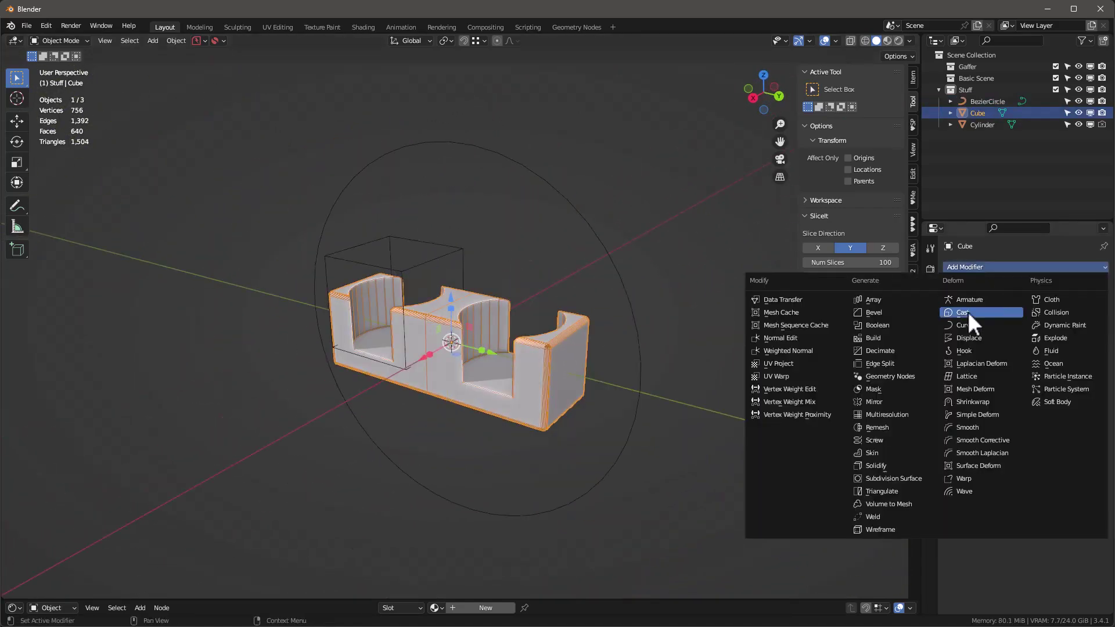
{"action": "left_click", "coordinate": [962, 324]}
{"action": "left_click", "coordinate": [627, 238]}
{"action": "middle_click_drag", "start_coordinate": [698, 322], "coordinate": [442, 244]}
Step: Test a Simple Subdivision Surface modifier at level 5, placed above Curve
{"action": "left_click", "coordinate": [978, 294]}
{"action": "left_click", "coordinate": [890, 504]}
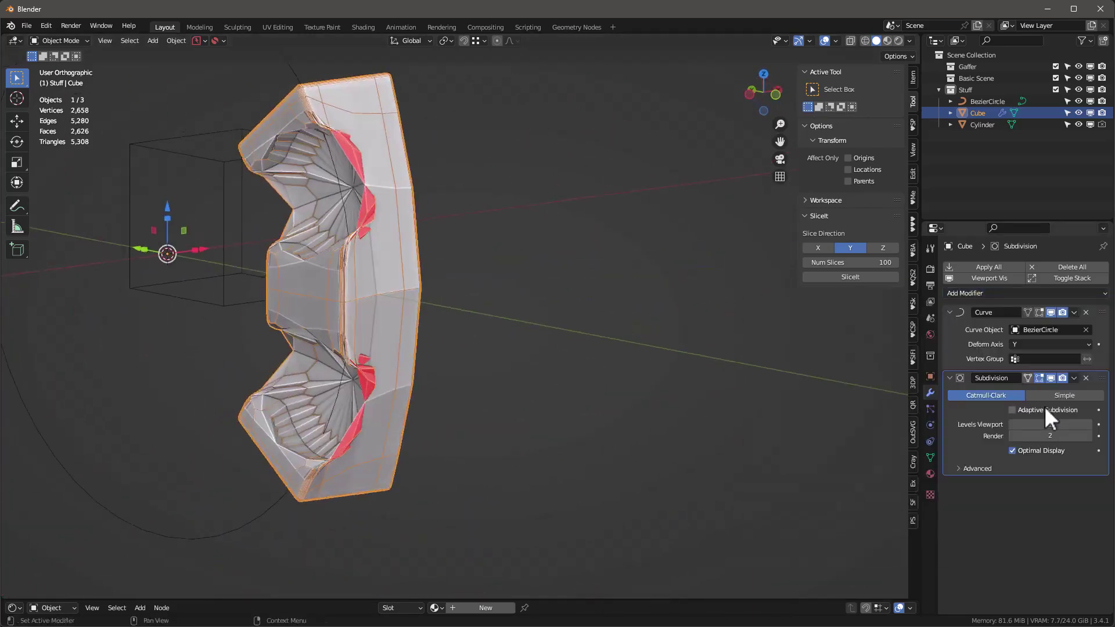
{"action": "left_click", "coordinate": [1065, 395]}
{"action": "left_click", "coordinate": [1089, 424]}
{"action": "middle_click_drag", "start_coordinate": [172, 209], "coordinate": [523, 244]}
{"action": "left_click_drag", "start_coordinate": [1103, 378], "coordinate": [1103, 314]}
{"action": "middle_click_drag", "start_coordinate": [414, 257], "coordinate": [580, 279]}
Step: Replace the Subdivision modifier with a Remesh modifier stacked above Curve
{"action": "key", "text": "ctrl+x"}
{"action": "left_click", "coordinate": [1023, 293]}
{"action": "left_click", "coordinate": [874, 460]}
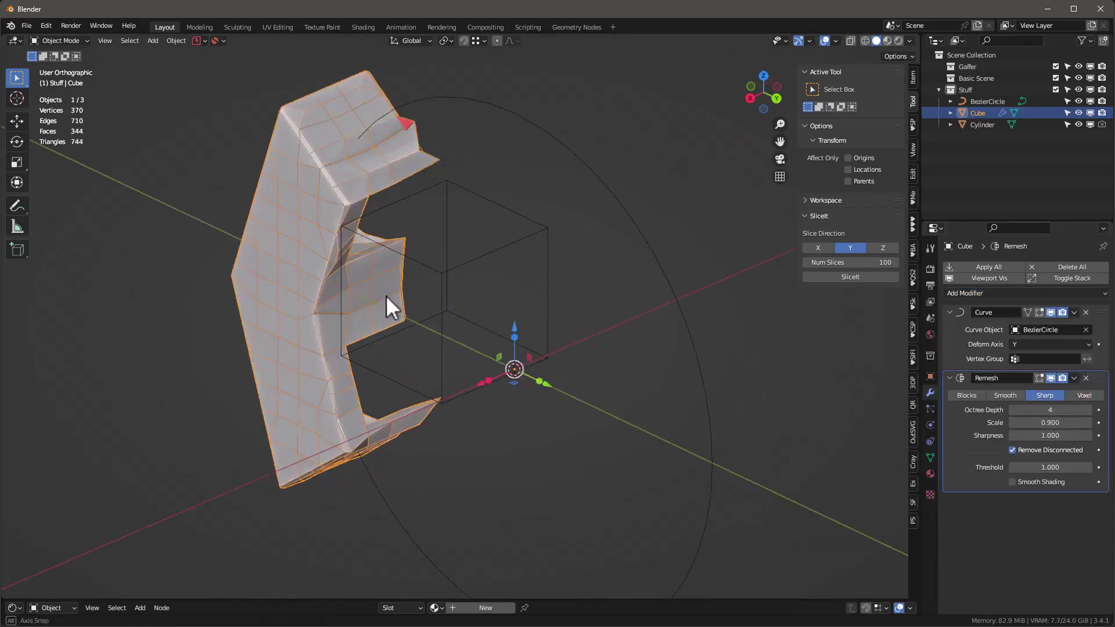
{"action": "left_click_drag", "start_coordinate": [1103, 313], "coordinate": [1103, 441]}
{"action": "middle_click_drag", "start_coordinate": [608, 337], "coordinate": [559, 329]}
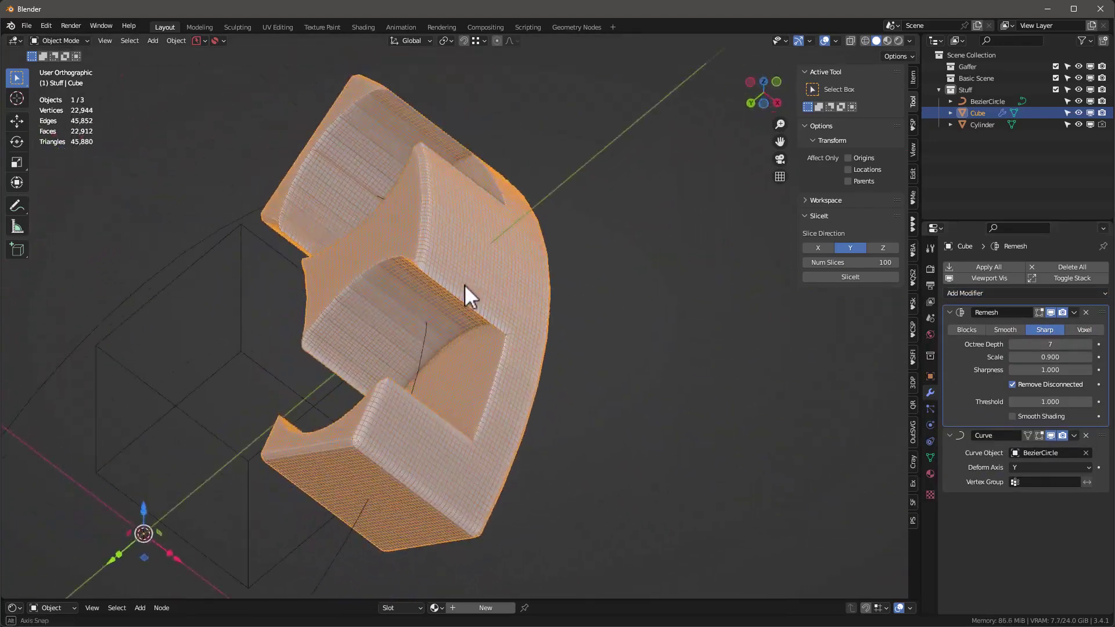
{"action": "middle_click_drag", "start_coordinate": [464, 284], "coordinate": [505, 344]}
{"action": "scroll", "coordinate": [424, 351], "scroll_direction": "up", "scroll_amount": 4}
{"action": "scroll", "coordinate": [107, 314], "scroll_direction": "up", "scroll_amount": 3}
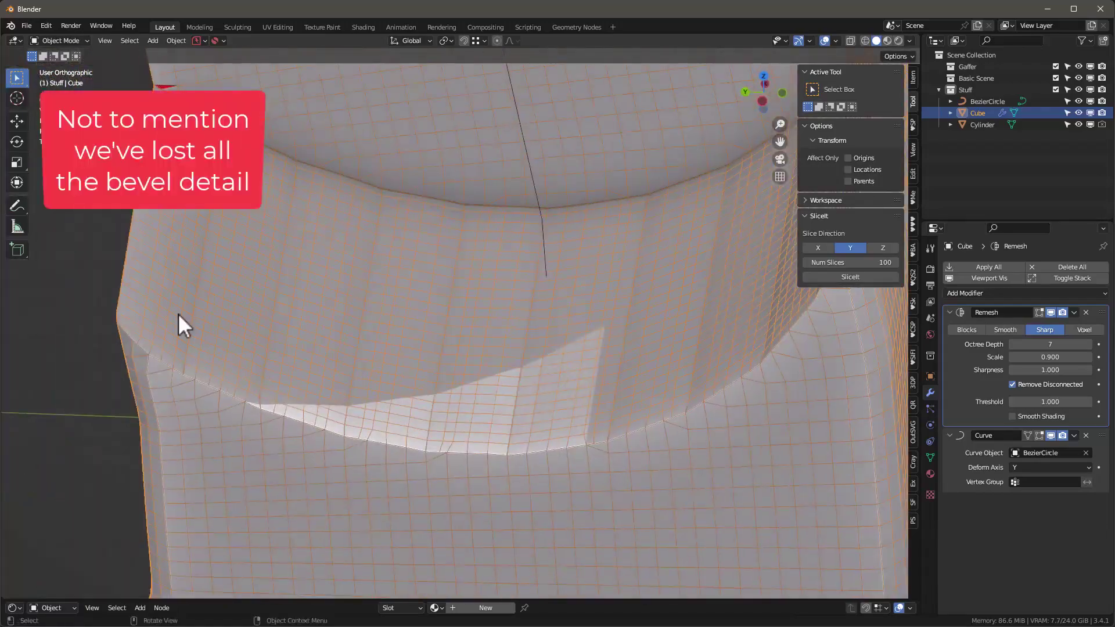
{"action": "scroll", "coordinate": [107, 315], "scroll_direction": "down", "scroll_amount": 5}
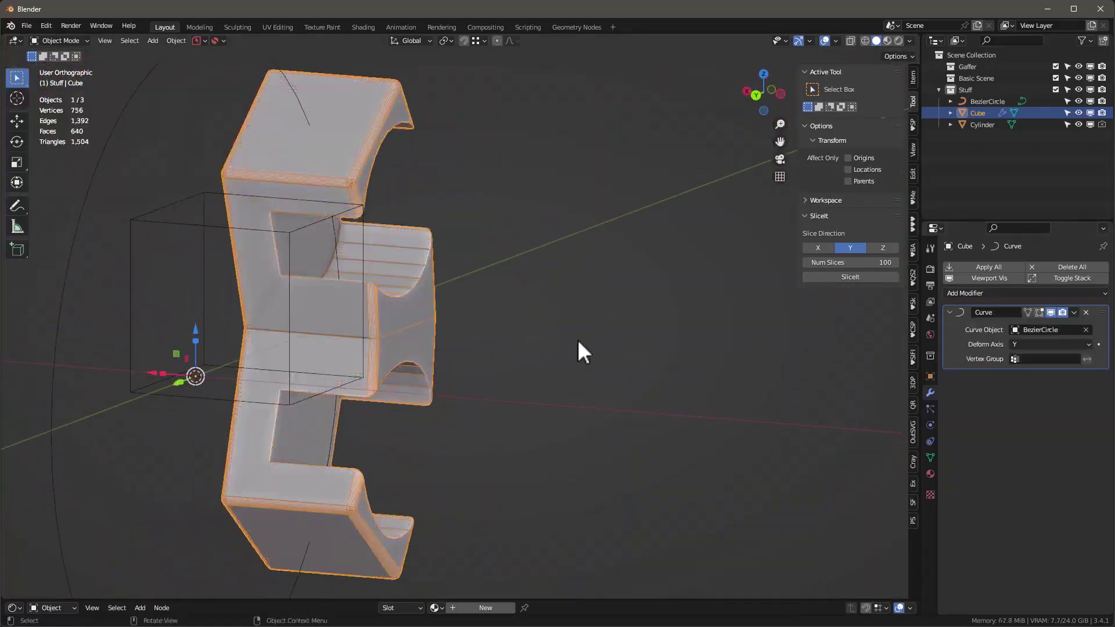
{"action": "middle_click_drag", "start_coordinate": [577, 339], "coordinate": [460, 430]}
Step: Check the curve's data settings and shade the bent box smooth
{"action": "key", "text": "alt+a"}
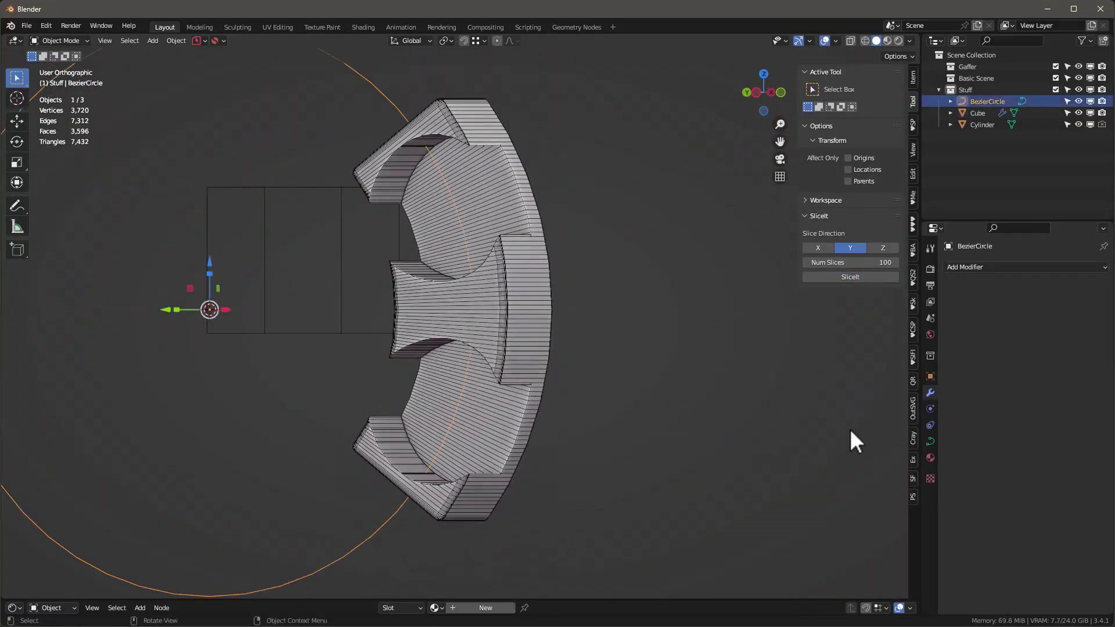
{"action": "left_click", "coordinate": [930, 442]}
{"action": "scroll", "coordinate": [503, 314], "scroll_direction": "up", "scroll_amount": 3}
{"action": "middle_click_drag", "start_coordinate": [504, 314], "coordinate": [368, 226]}
{"action": "left_click", "coordinate": [401, 321]}
{"action": "right_click", "coordinate": [401, 321]}
{"action": "left_click", "coordinate": [395, 321]}
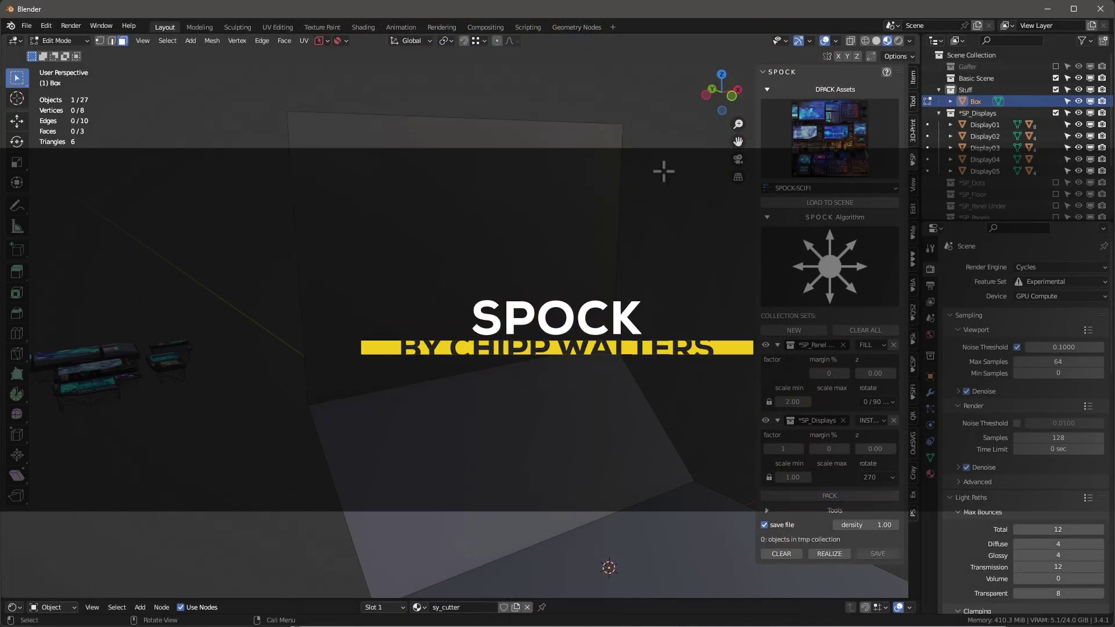
Step: Browse the SPOCK DPACK asset previews and switch to top-down view
{"action": "left_click", "coordinate": [830, 140]}
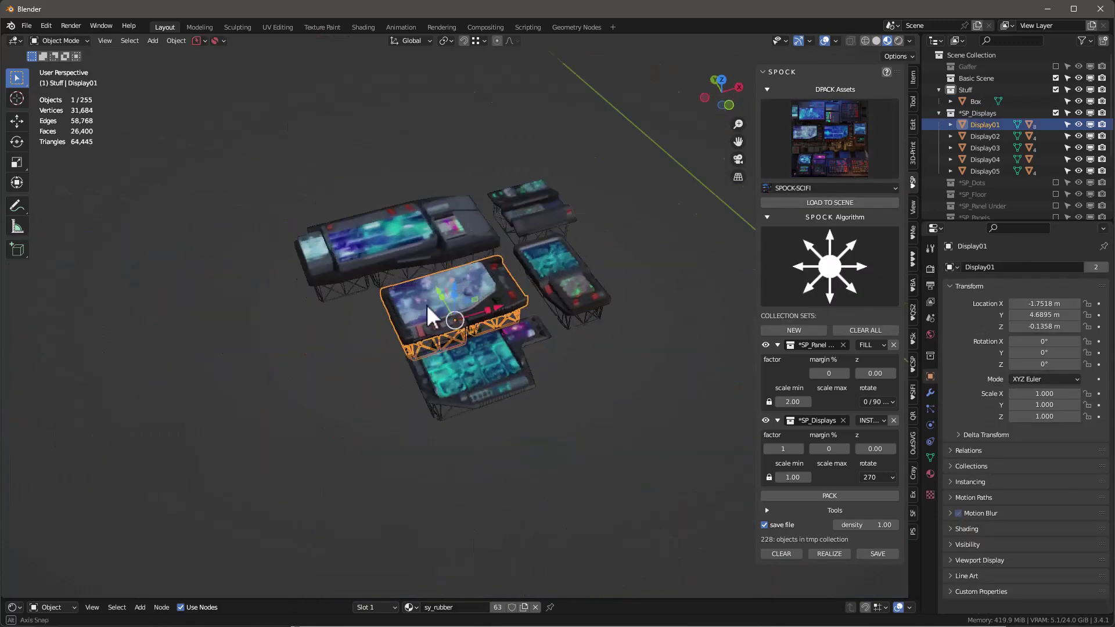
{"action": "key", "text": "KP_7"}
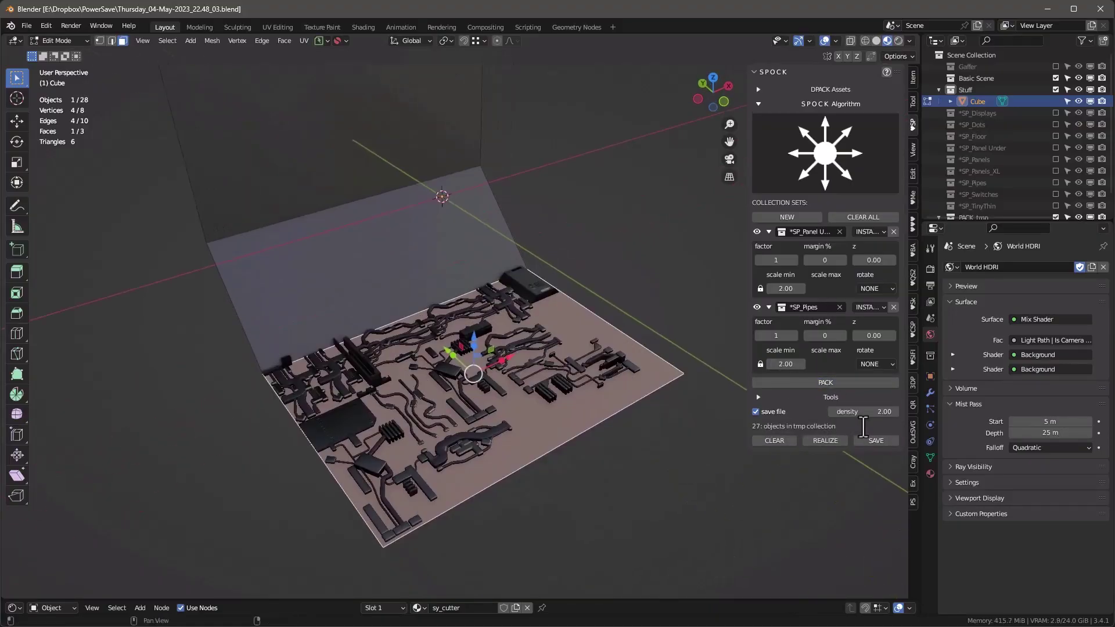
Step: Enable 0/90/180/270 random rotation, clear old sets and pack greebles onto wall and floor
{"action": "left_click", "coordinate": [889, 327]}
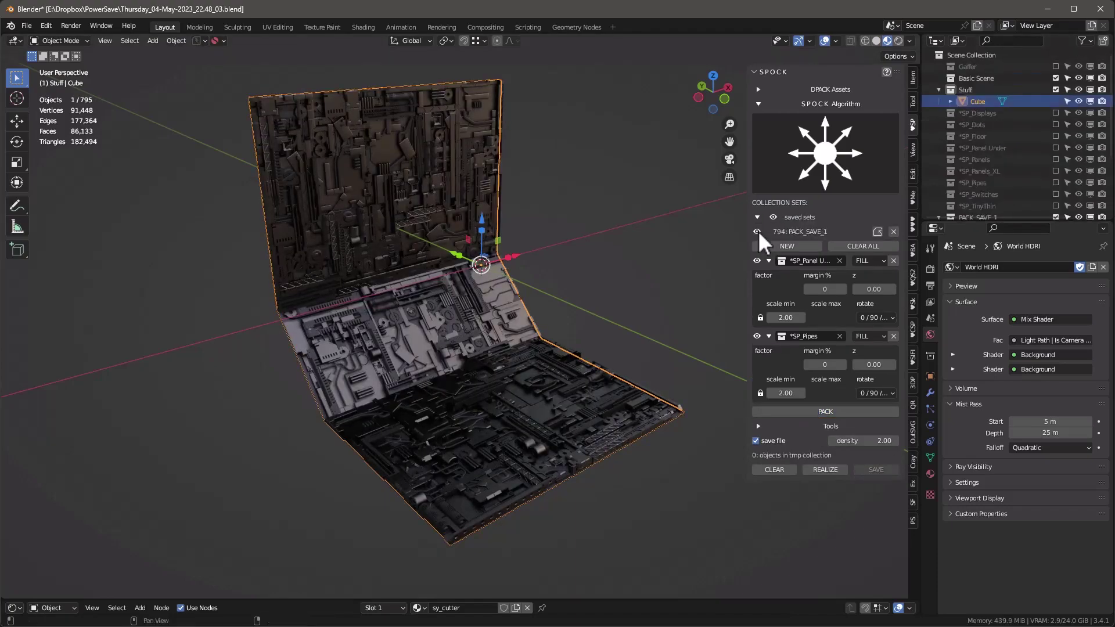
{"action": "left_click", "coordinate": [757, 232]}
{"action": "left_click", "coordinate": [869, 248]}
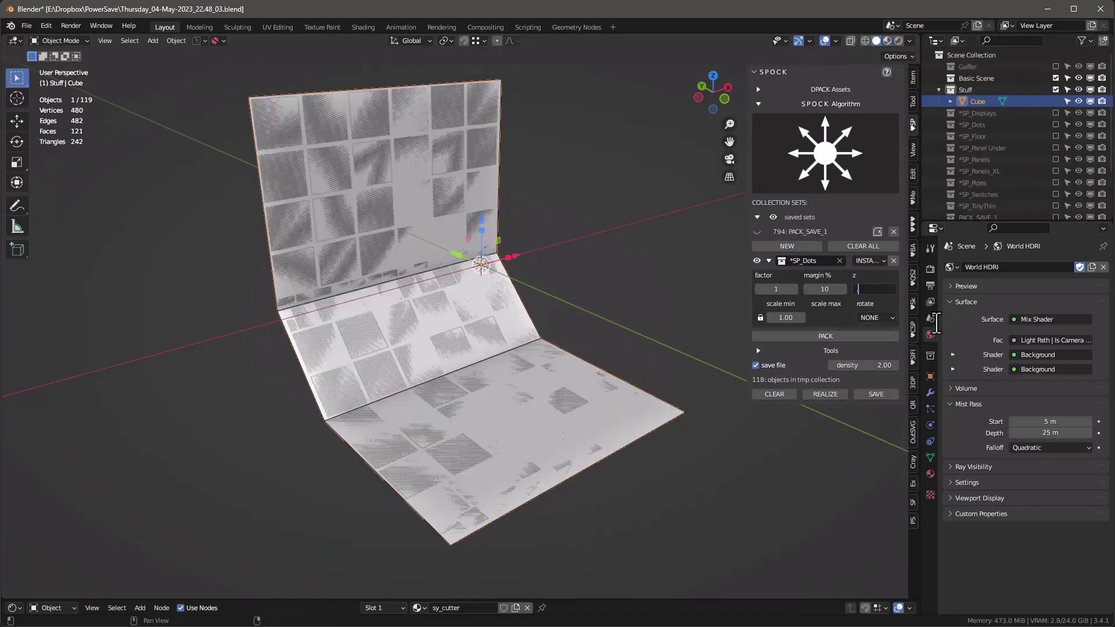
{"action": "left_click", "coordinate": [843, 337]}
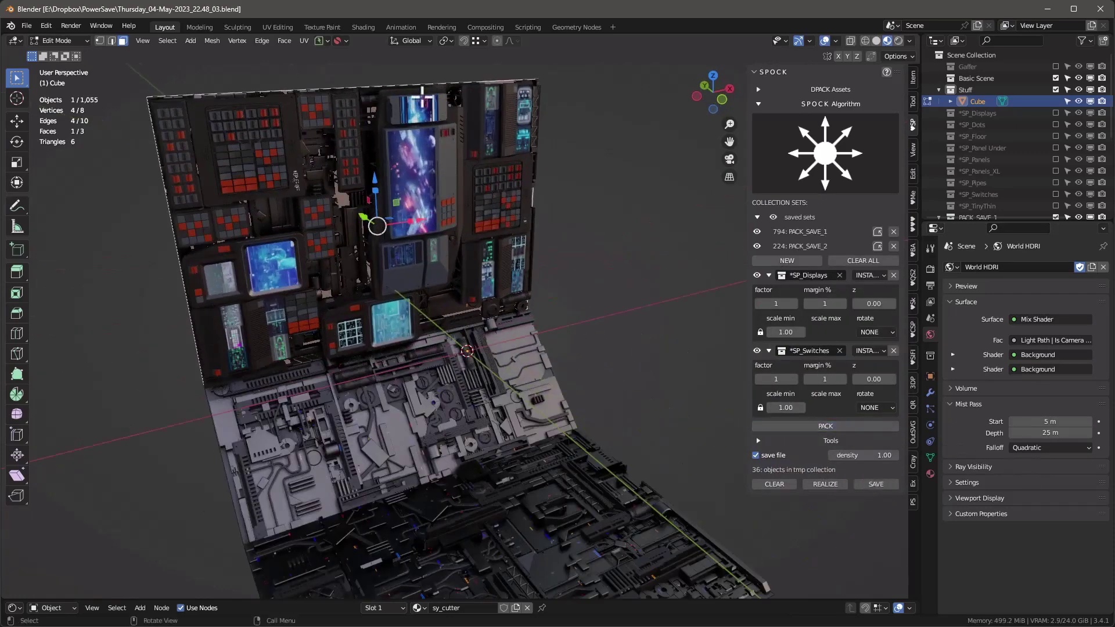
Step: Pack display panels and XL panels onto the planes, adjusting the z offset
{"action": "left_click", "coordinate": [825, 426]}
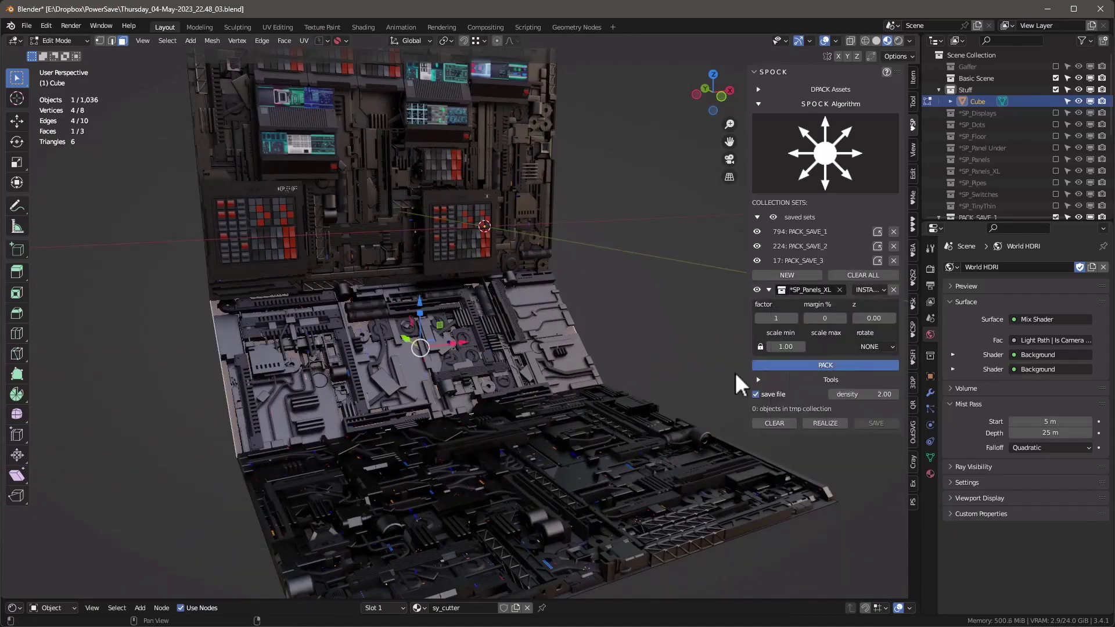
{"action": "left_click", "coordinate": [819, 365]}
{"action": "double_click", "coordinate": [861, 318]}
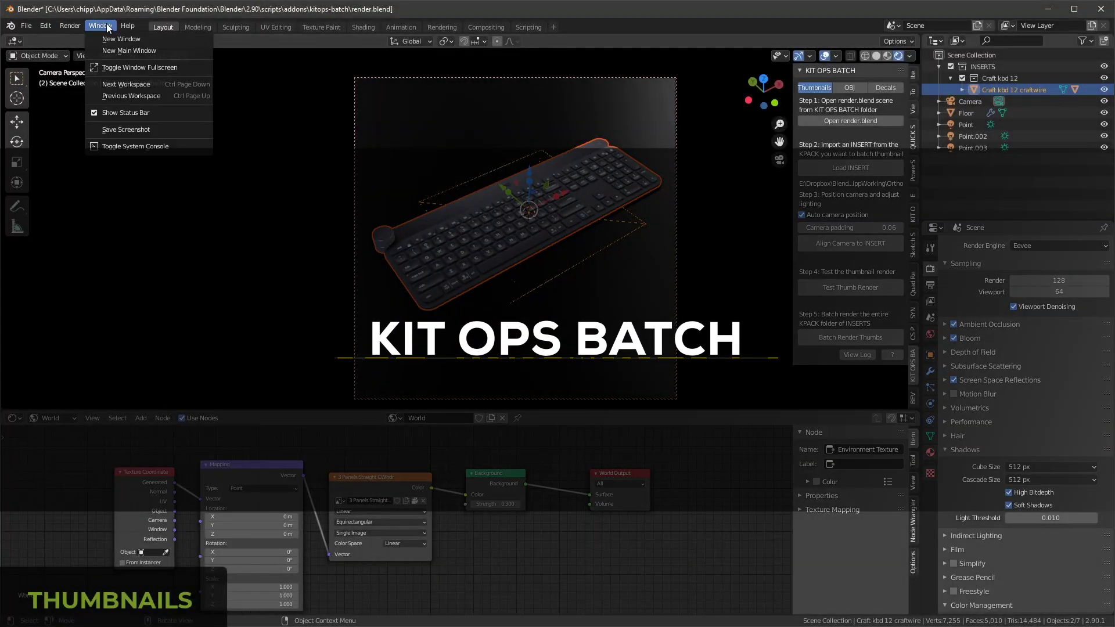
Step: Open the system console, start thumbnail batch rendering and set the floor colour blue
{"action": "left_click", "coordinate": [135, 146]}
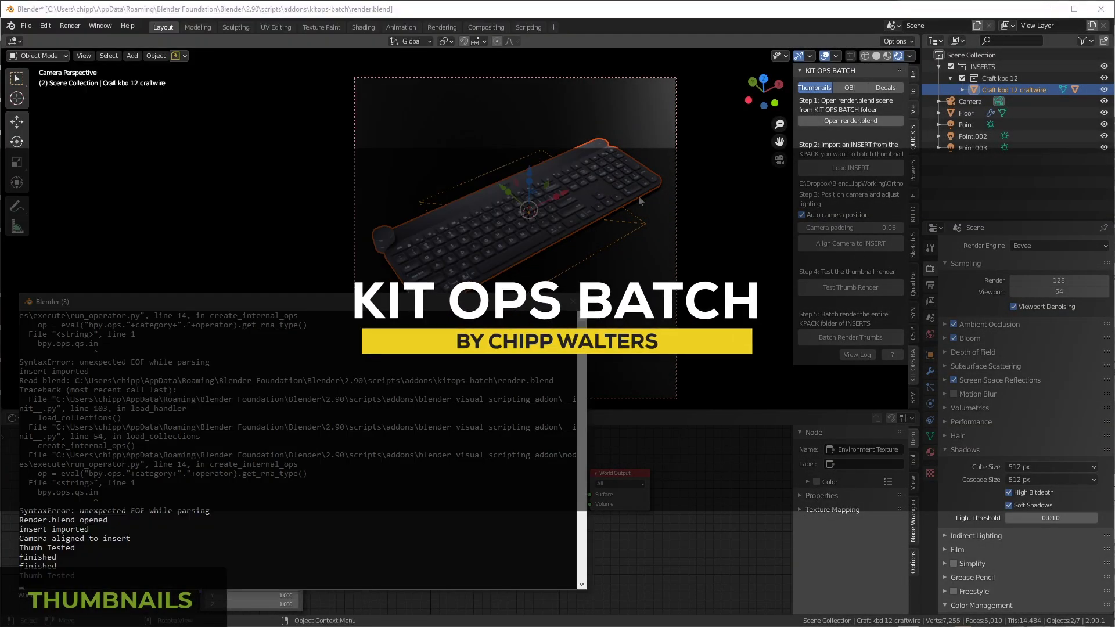
{"action": "left_click", "coordinate": [851, 337]}
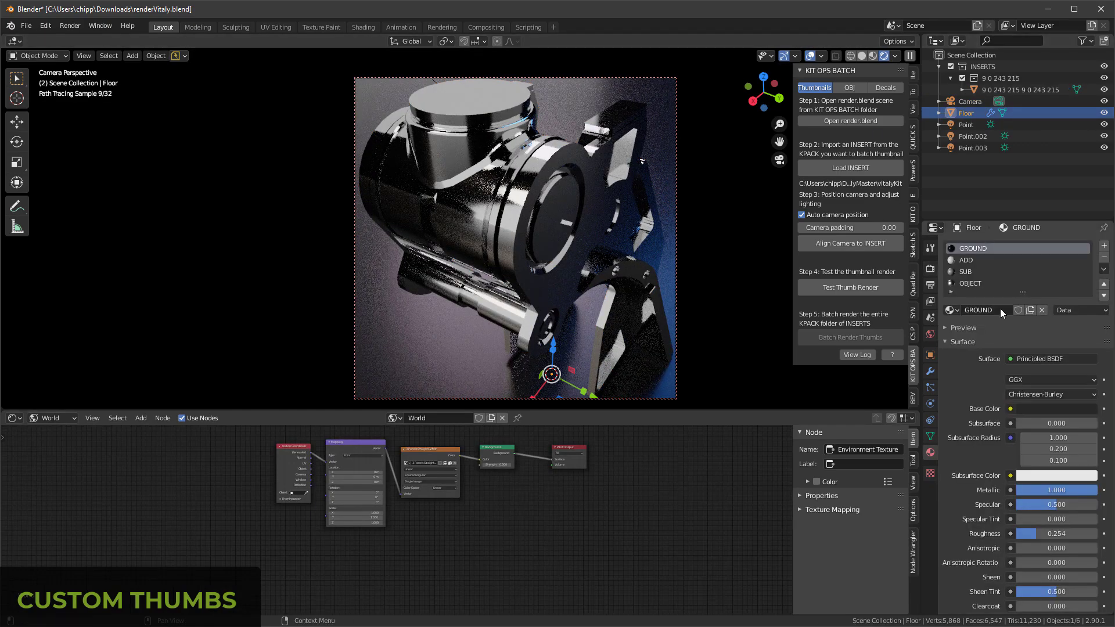
{"action": "scroll", "coordinate": [556, 446], "scroll_direction": "up", "scroll_amount": 2}
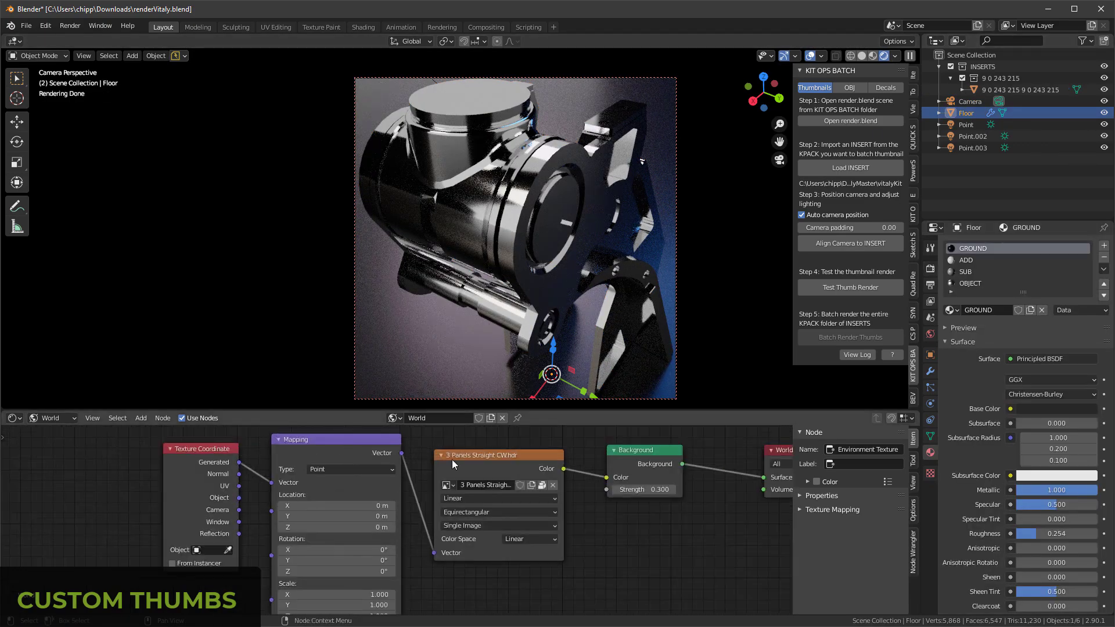
{"action": "left_click", "coordinate": [1041, 409]}
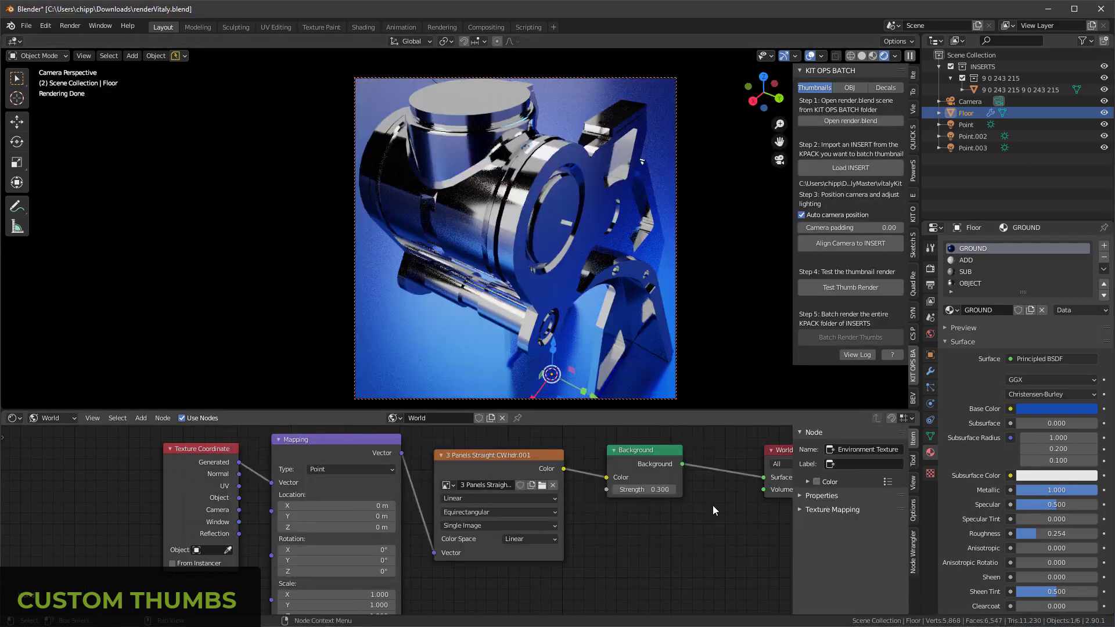
Step: Delete the INSERTS collection and the leftover insert mesh data
{"action": "left_click", "coordinate": [983, 66]}
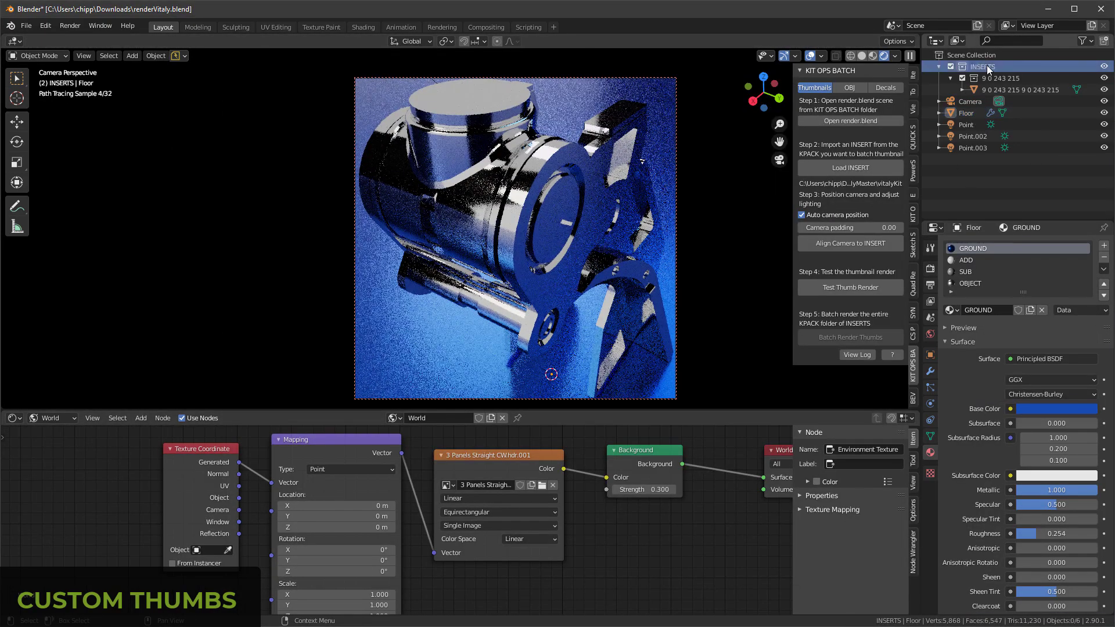
{"action": "key", "text": "Delete"}
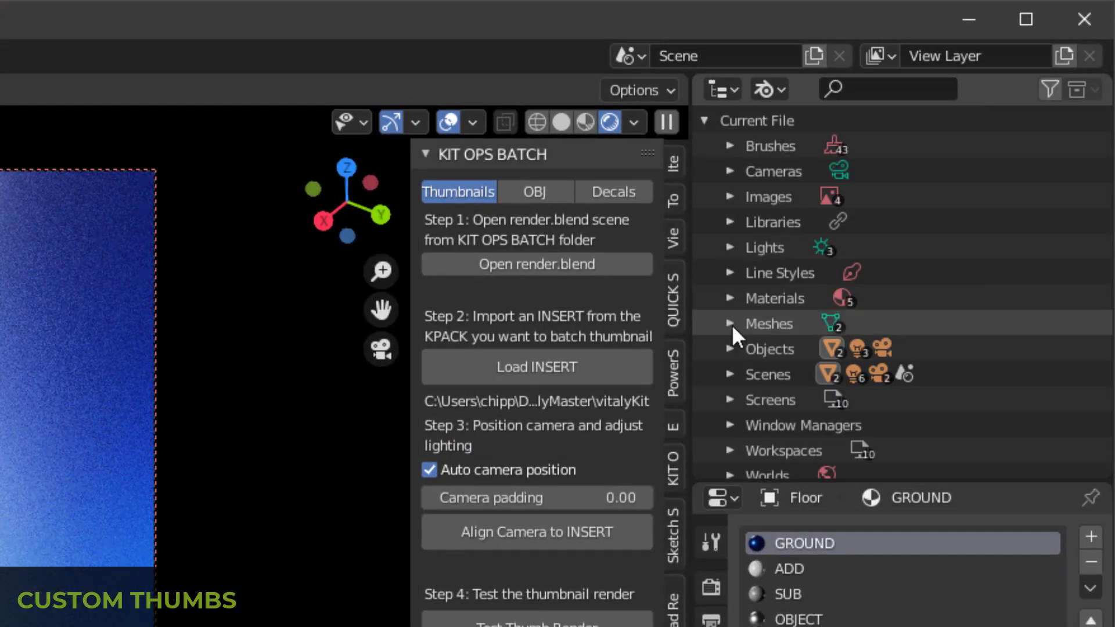
{"action": "right_click", "coordinate": [821, 270]}
{"action": "left_click", "coordinate": [821, 272]}
{"action": "right_click", "coordinate": [828, 307]}
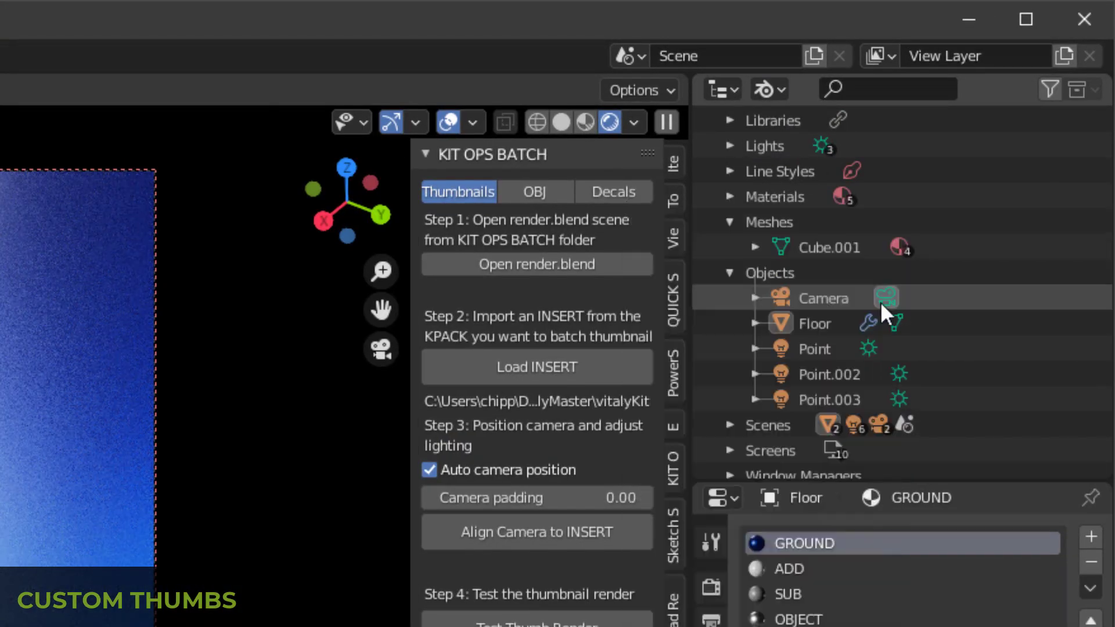
{"action": "left_click", "coordinate": [829, 308]}
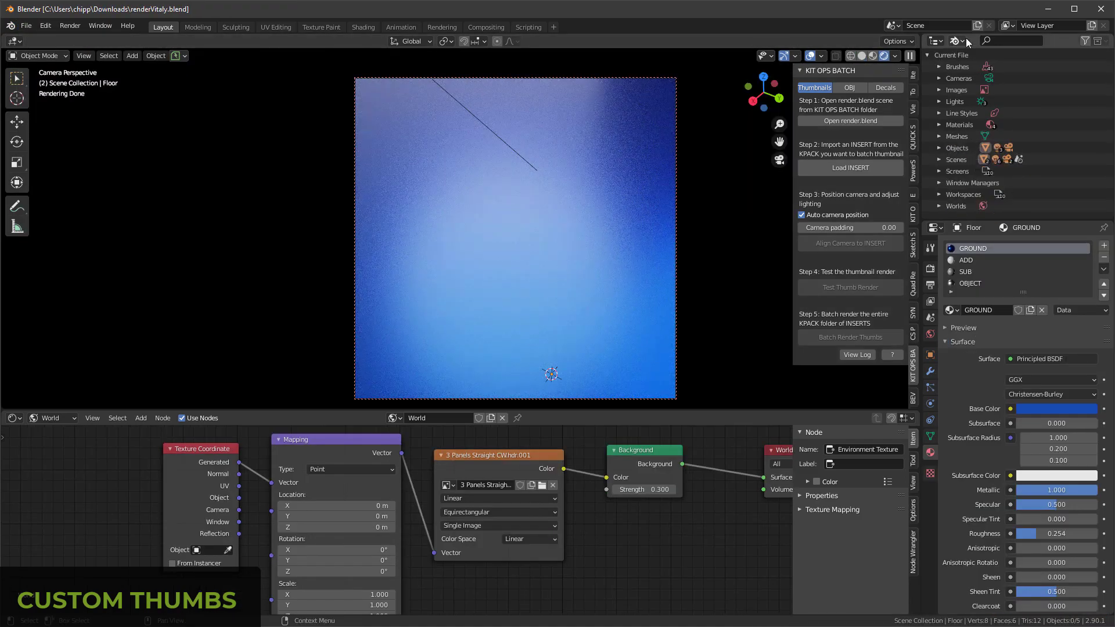
Step: Load a new INSERT file and rerun Batch Render Thumbs
{"action": "left_click", "coordinate": [850, 167]}
{"action": "double_click", "coordinate": [837, 244]}
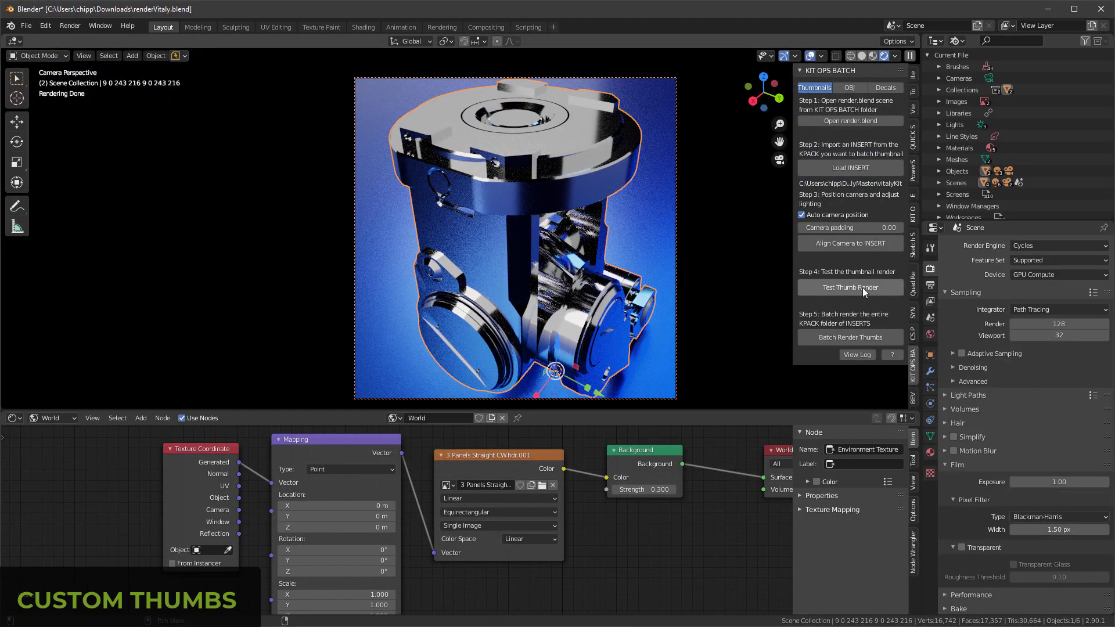
{"action": "left_click", "coordinate": [843, 338]}
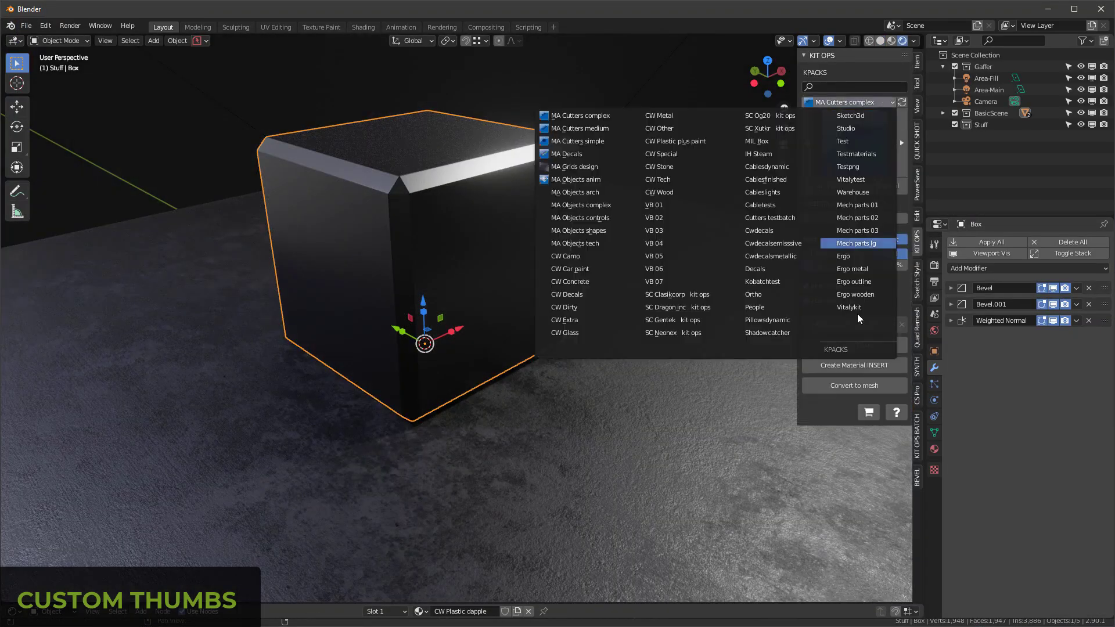
Step: Choose the Vitalykit KPACK and show its insert thumbnail grid
{"action": "left_click", "coordinate": [854, 308]}
{"action": "left_click", "coordinate": [842, 160]}
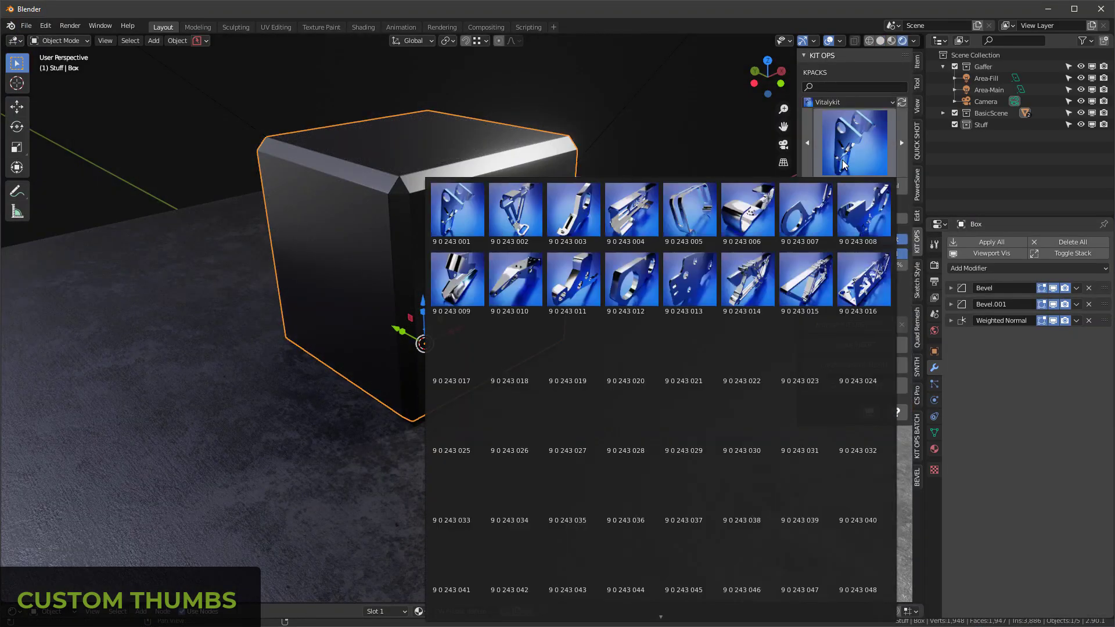
{"action": "scroll", "coordinate": [662, 607], "scroll_direction": "down", "scroll_amount": 3}
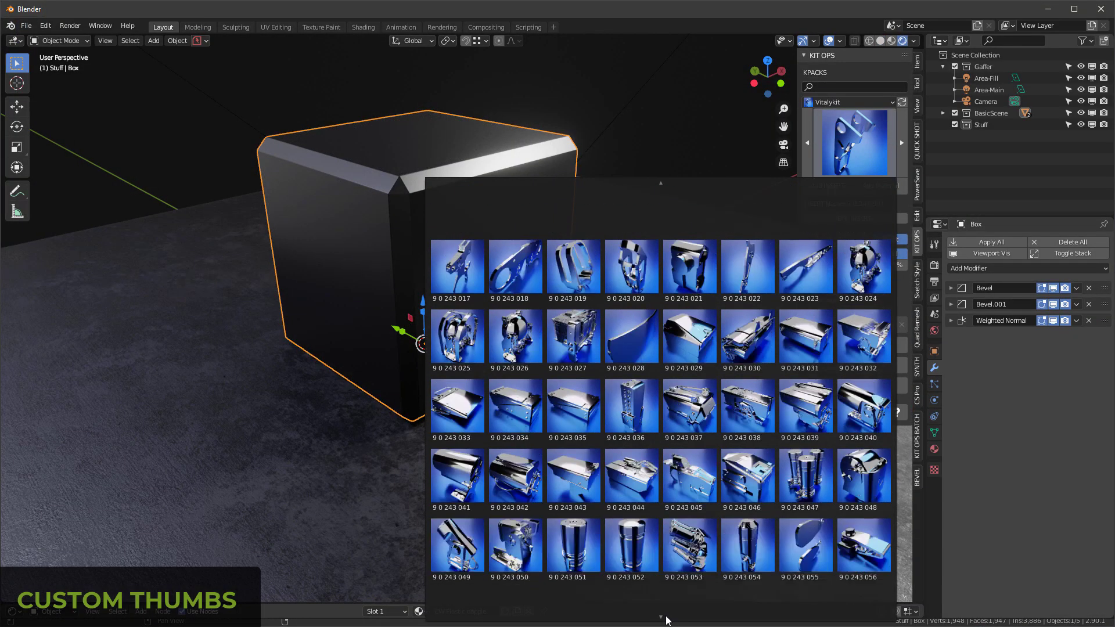
Step: Add insert 9 0 243 056 and preview the DECAL_430.png and DECAL_410.png images
{"action": "left_click", "coordinate": [864, 557]}
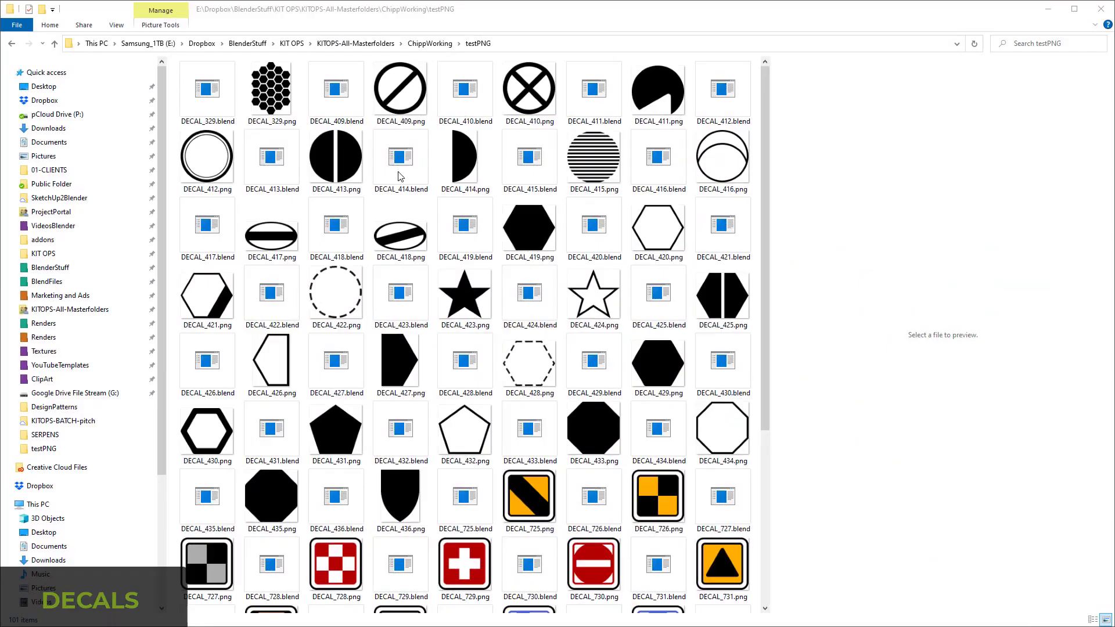
{"action": "left_click", "coordinate": [207, 431]}
{"action": "left_click", "coordinate": [525, 88]}
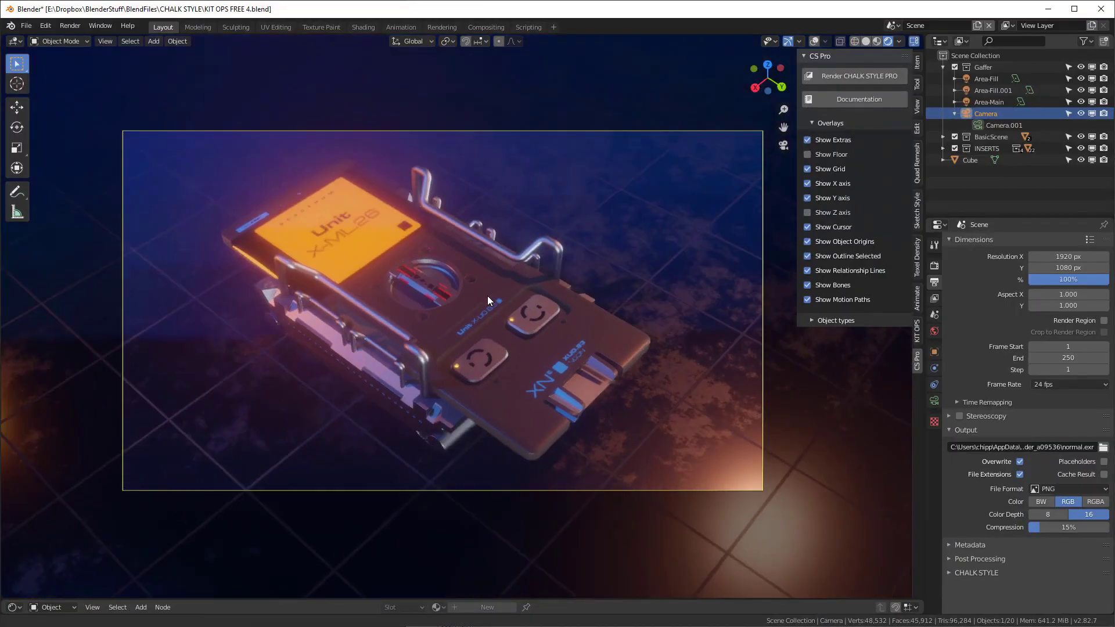
Step: Render Chalk Style and tune normal lighting, Outline Strength 0, Exposure 3.000, AO Brightness 0.183
{"action": "left_click", "coordinate": [857, 77]}
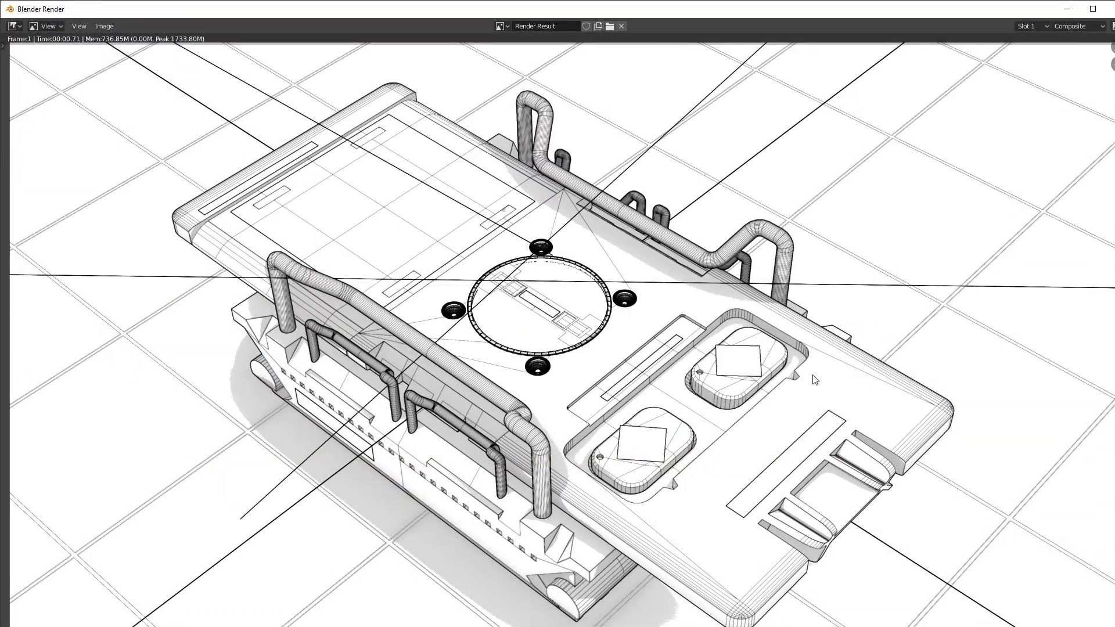
{"action": "left_click", "coordinate": [847, 76]}
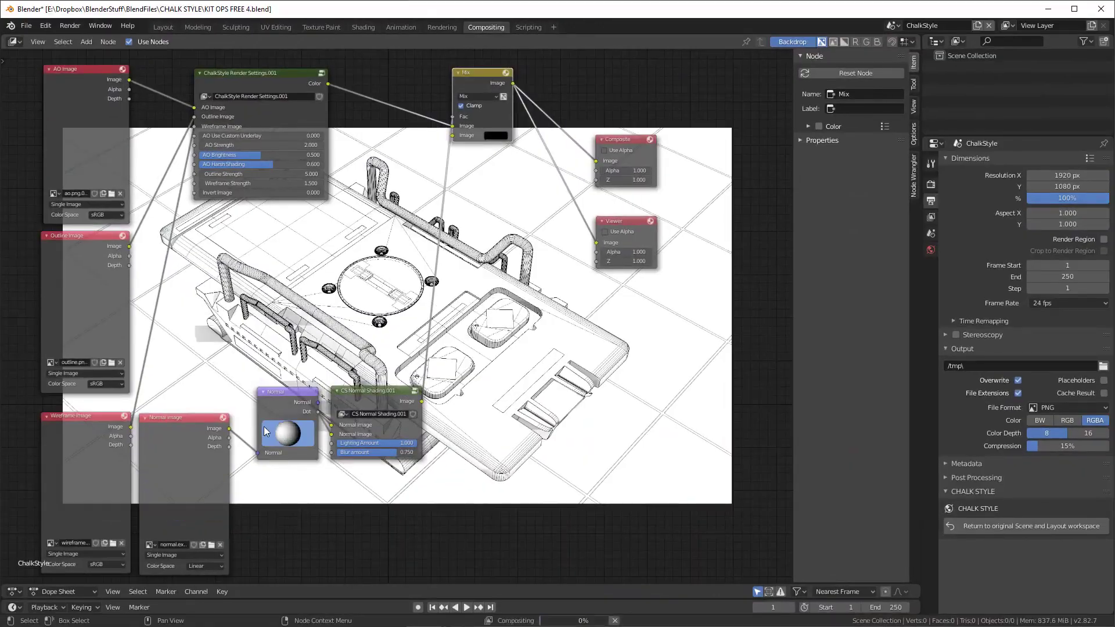
{"action": "left_click_drag", "start_coordinate": [264, 426], "coordinate": [286, 431]}
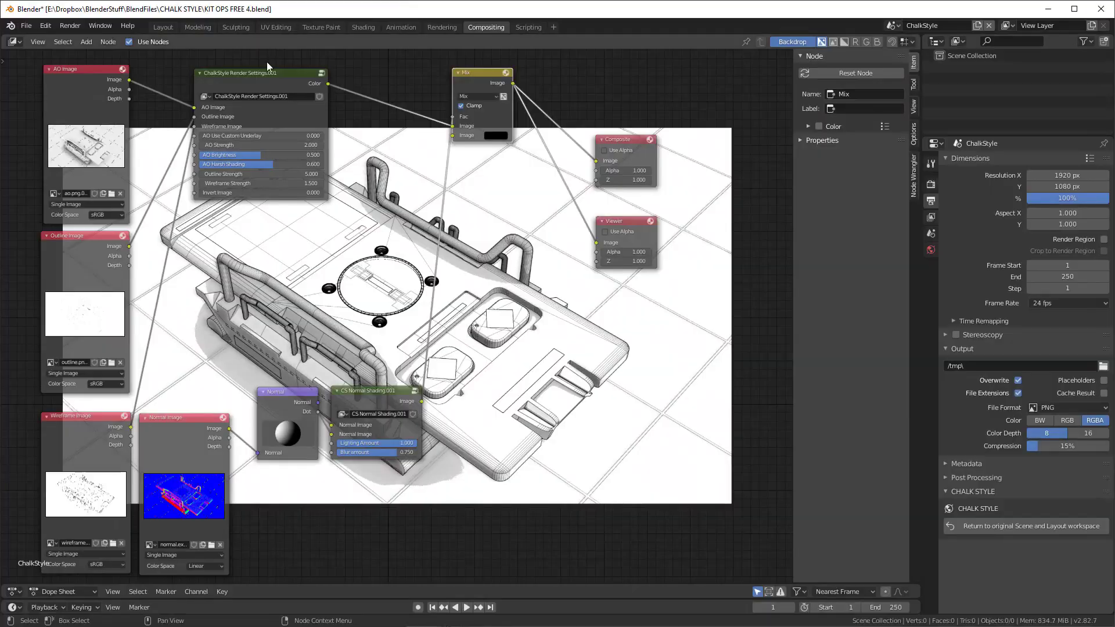
{"action": "scroll", "coordinate": [266, 62], "scroll_direction": "up", "scroll_amount": 4}
{"action": "left_click_drag", "start_coordinate": [192, 274], "coordinate": [53, 275]}
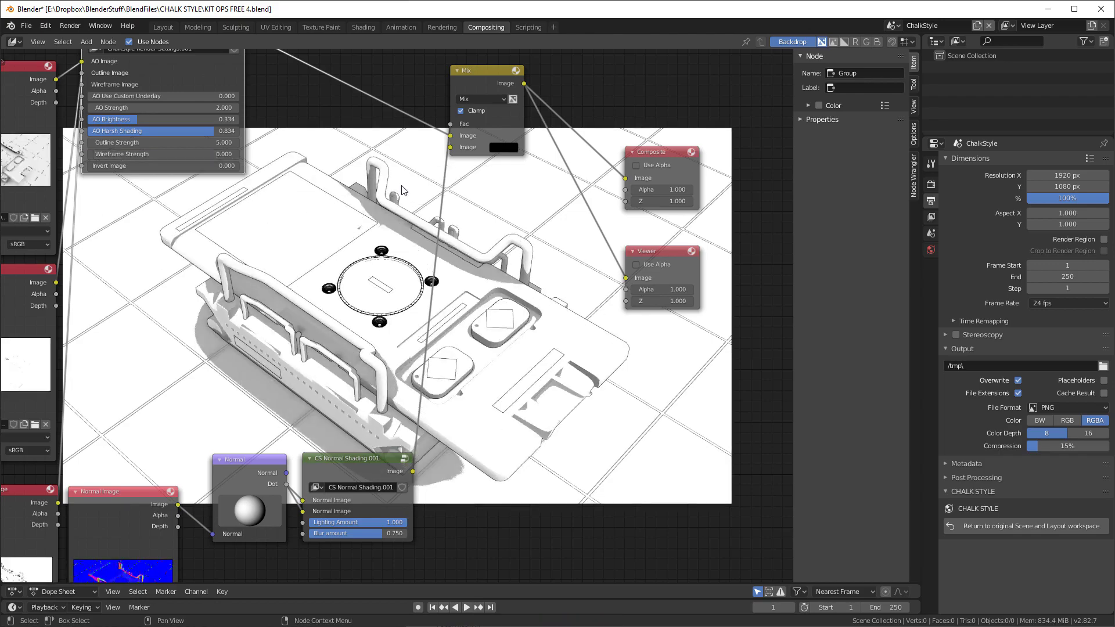
{"action": "left_click_drag", "start_coordinate": [192, 143], "coordinate": [116, 142]}
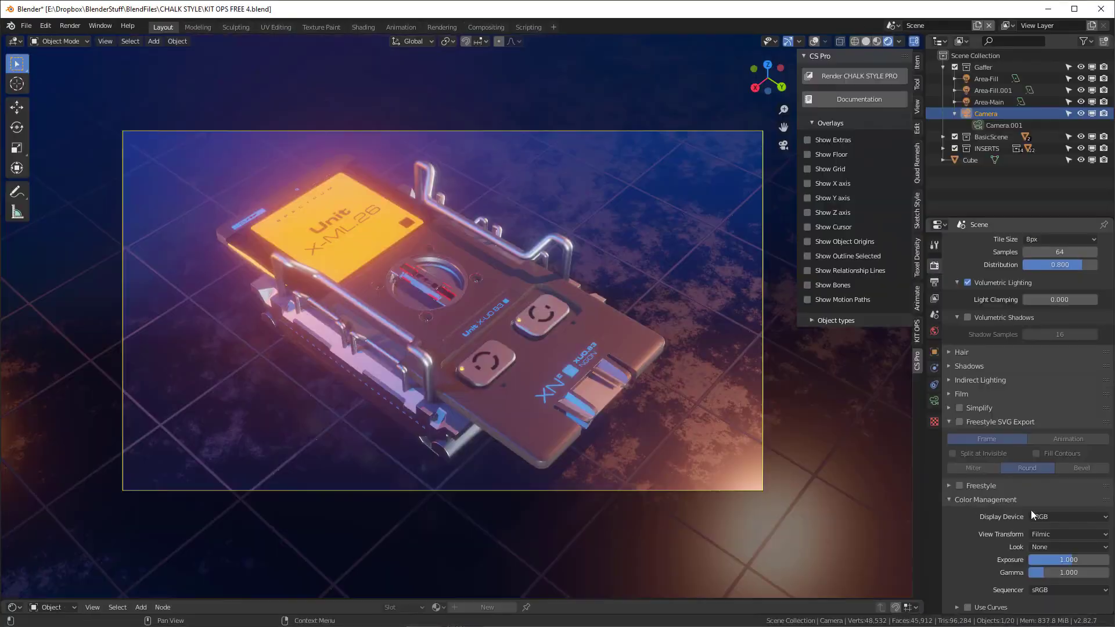
{"action": "left_click_drag", "start_coordinate": [1045, 559], "coordinate": [1069, 559]}
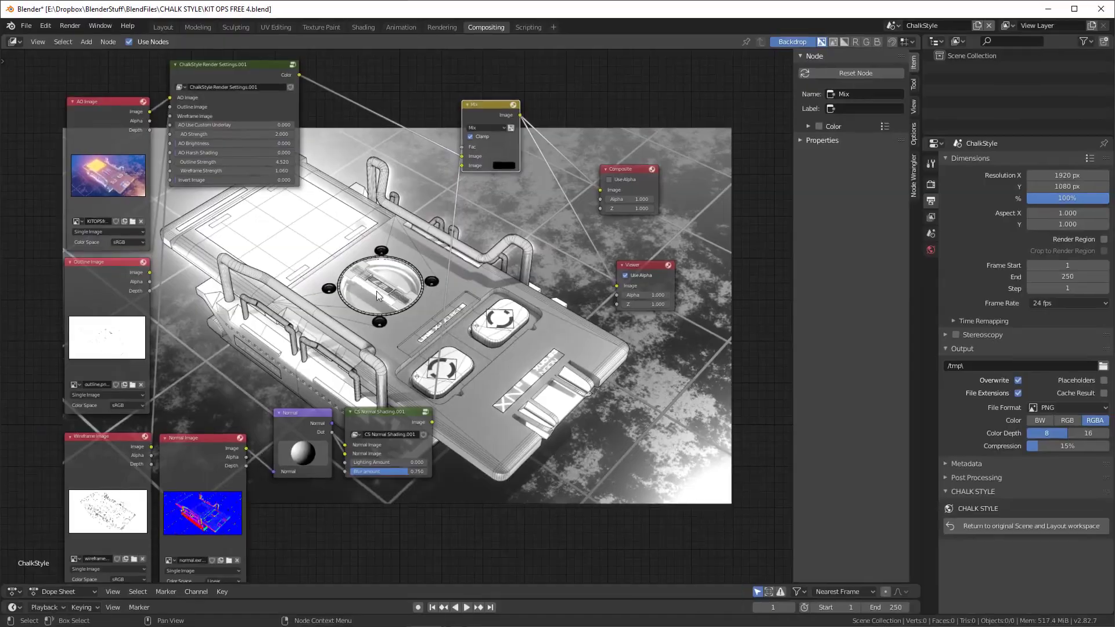
{"action": "left_click_drag", "start_coordinate": [232, 143], "coordinate": [250, 143]}
Step: Compare against the original scene, then preview the Mix node's output in a Viewer backdrop
{"action": "key", "text": "Escape"}
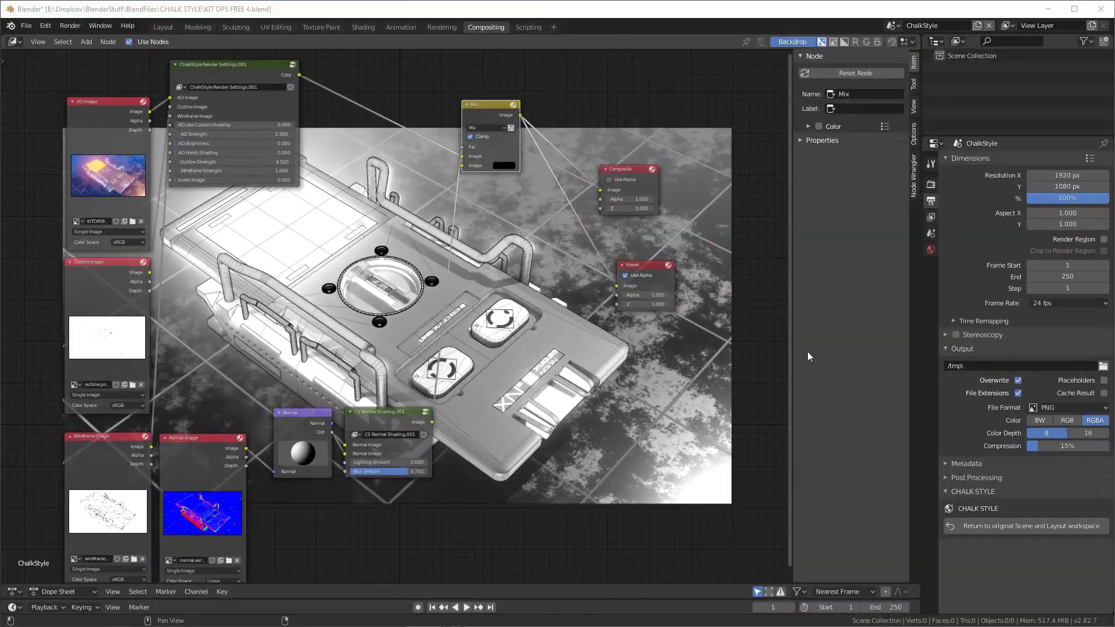
{"action": "left_click", "coordinate": [895, 25]}
{"action": "left_click", "coordinate": [935, 64]}
{"action": "left_click", "coordinate": [165, 27]}
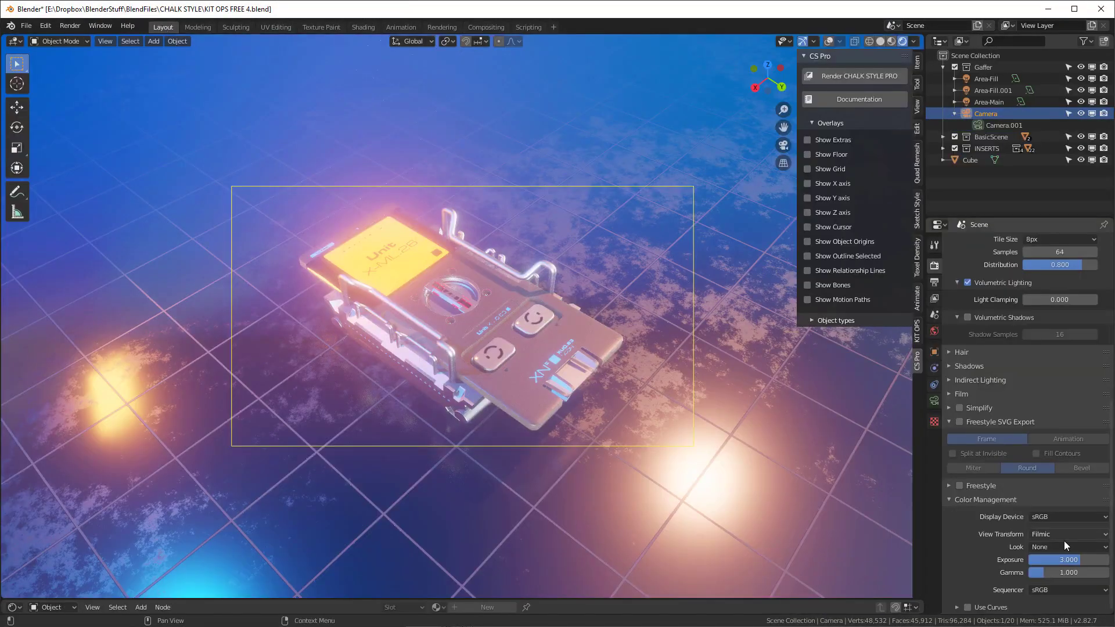
{"action": "left_click", "coordinate": [855, 72]}
{"action": "left_click", "coordinate": [791, 43]}
{"action": "left_click", "coordinate": [791, 43]}
{"action": "left_click", "coordinate": [914, 106]}
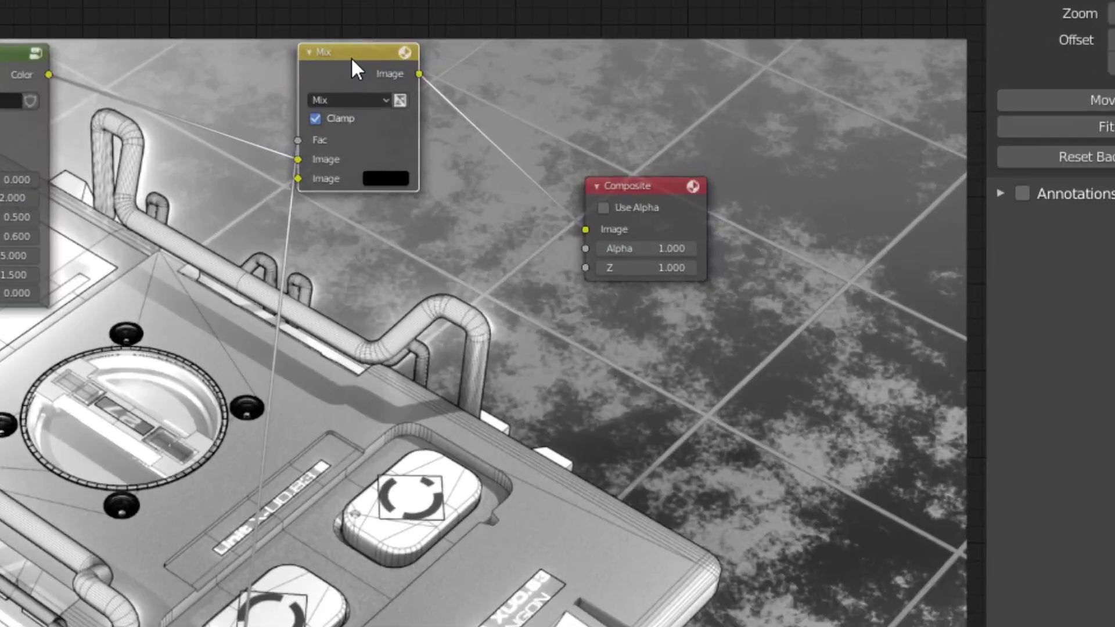
{"action": "left_click", "coordinate": [351, 57], "text": "ctrl+shift"}
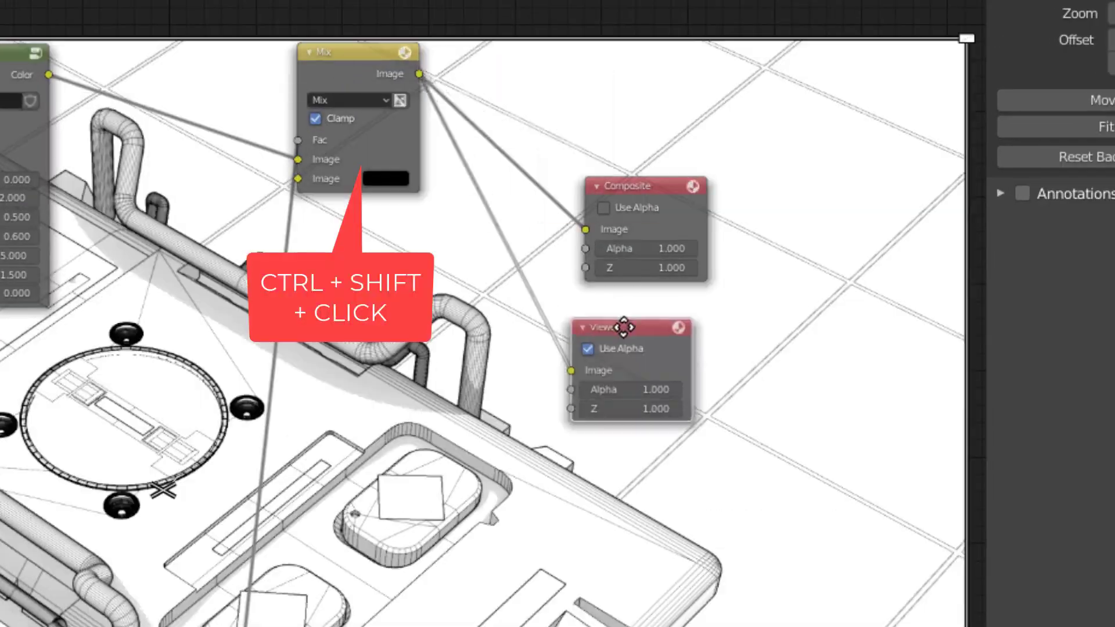